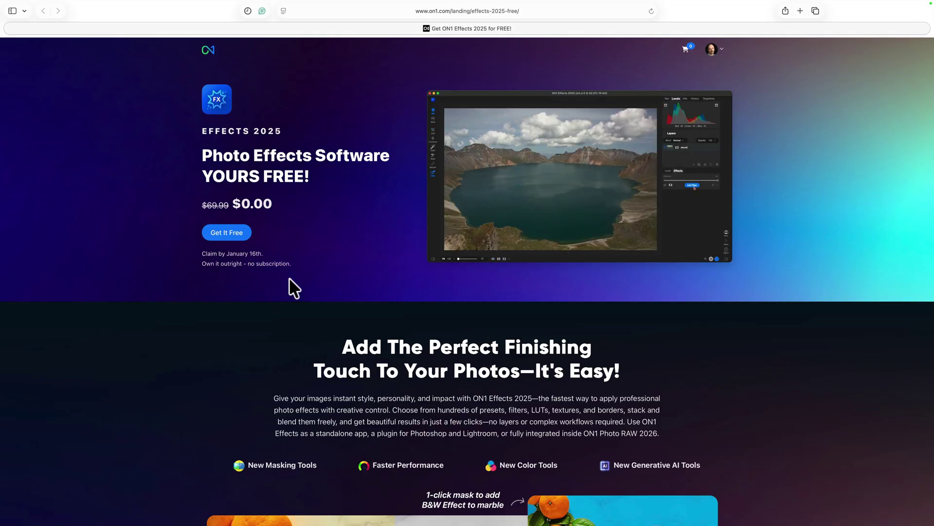
Launch ON1 Effects 2025 and open the raw file 1-DSC1106.nef from the Desktop.
{"action": "mouse_move", "coordinate": [513, 524]}
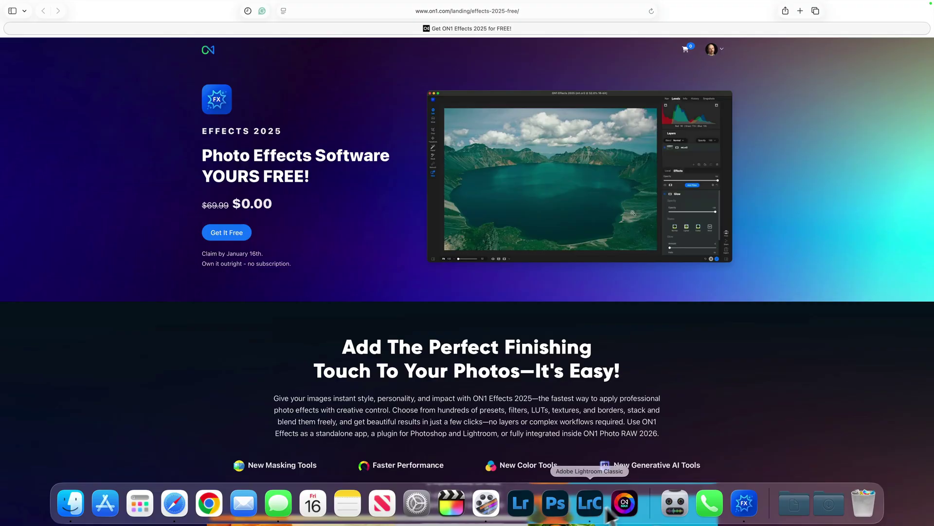
{"action": "left_click", "coordinate": [743, 504]}
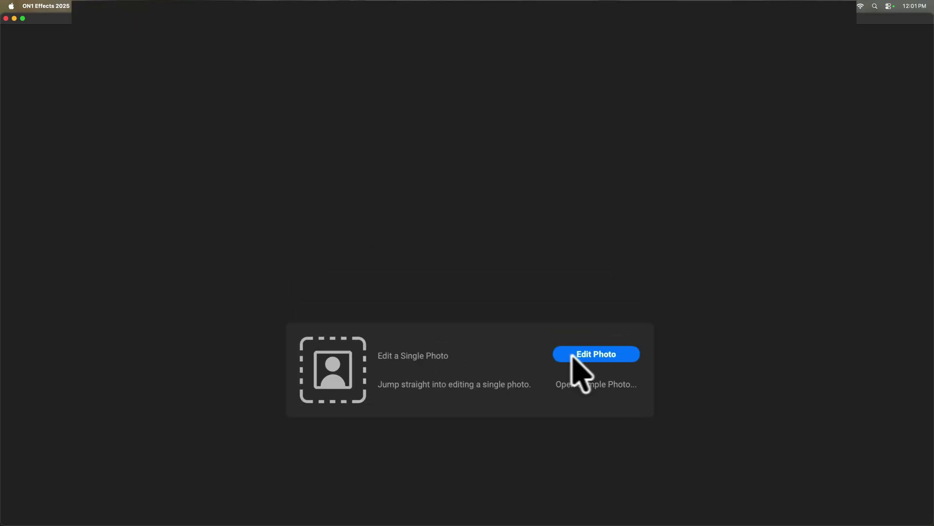
{"action": "left_click", "coordinate": [604, 354]}
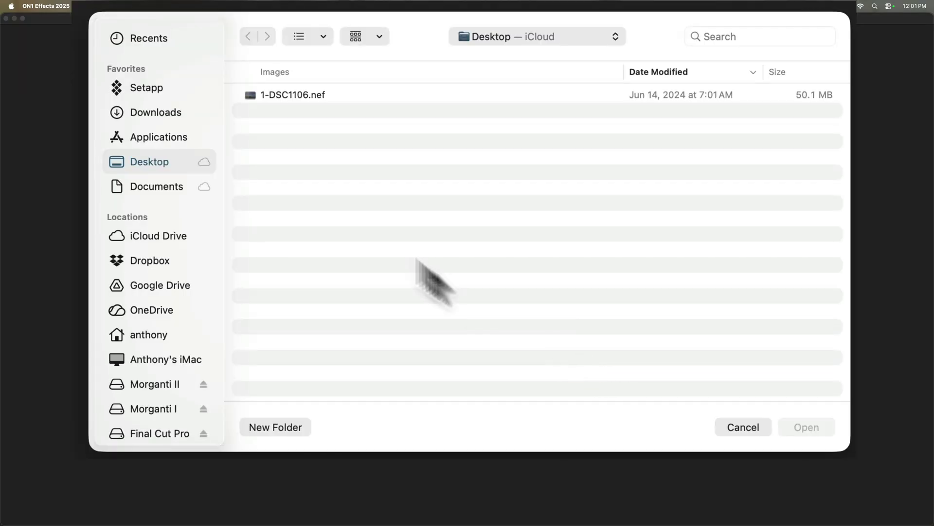
{"action": "left_click", "coordinate": [312, 95]}
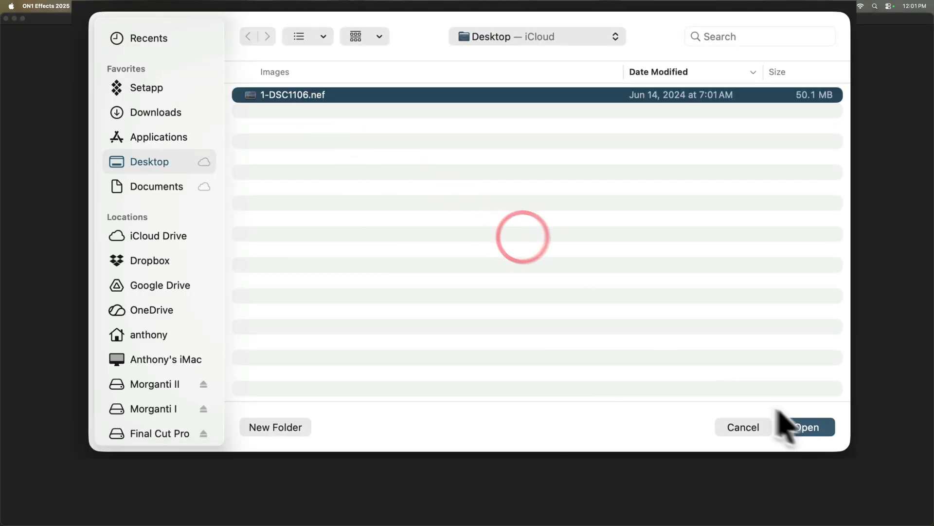
{"action": "left_click", "coordinate": [806, 429]}
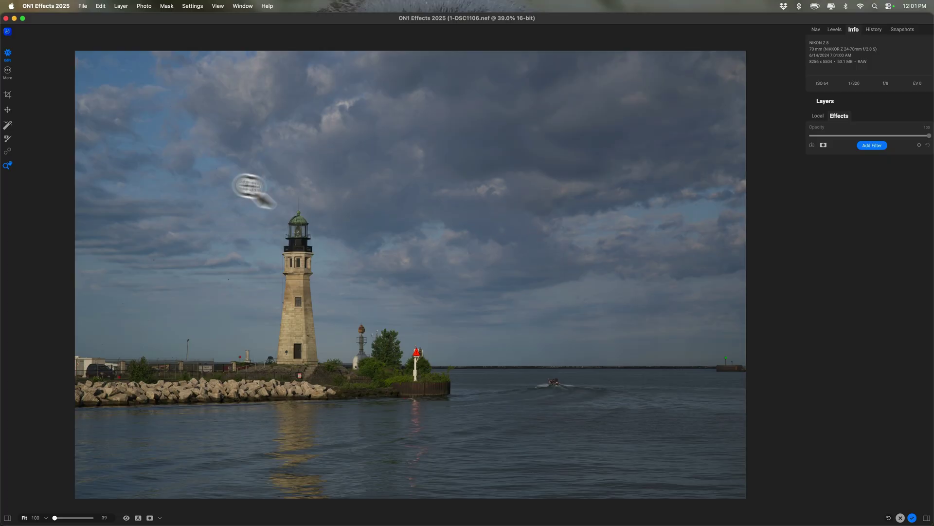
Crop the lighthouse photo at its original aspect ratio, trimming sky from the top.
{"action": "left_click", "coordinate": [8, 517]}
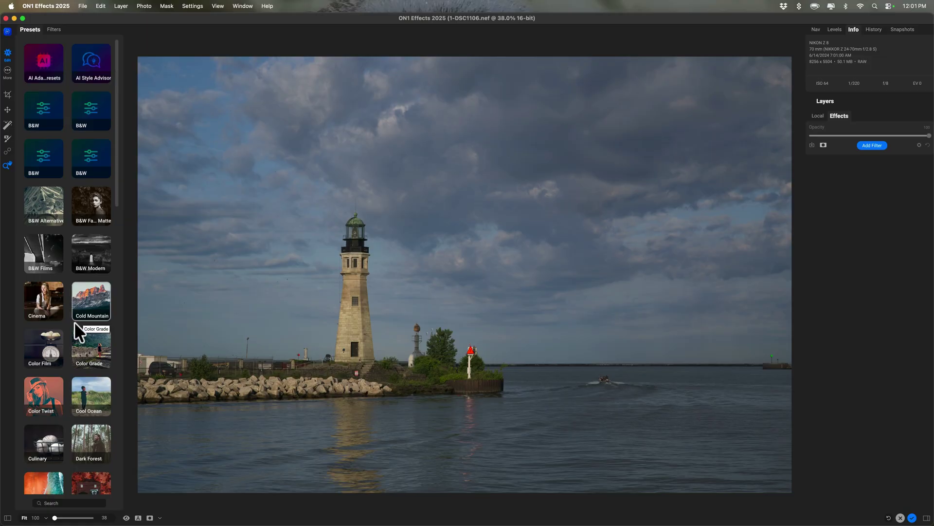
{"action": "left_click", "coordinate": [7, 518]}
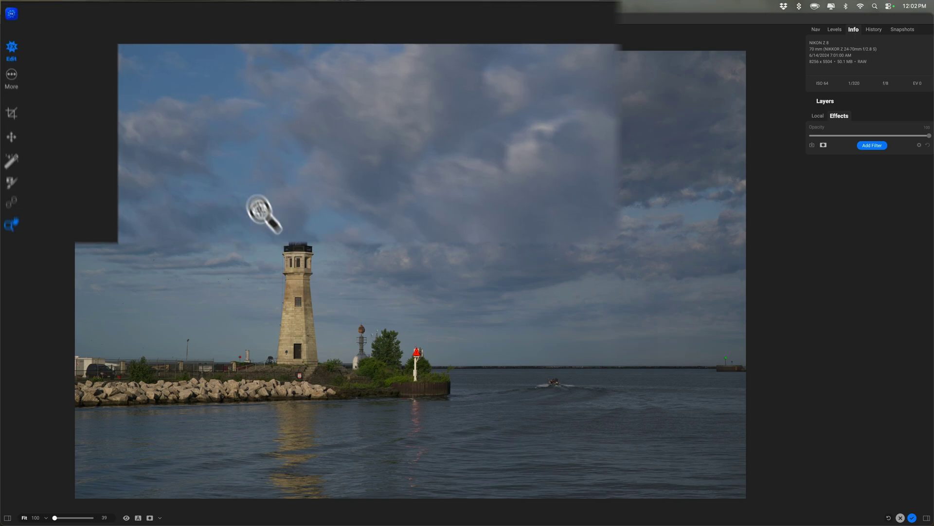
{"action": "left_click", "coordinate": [11, 113]}
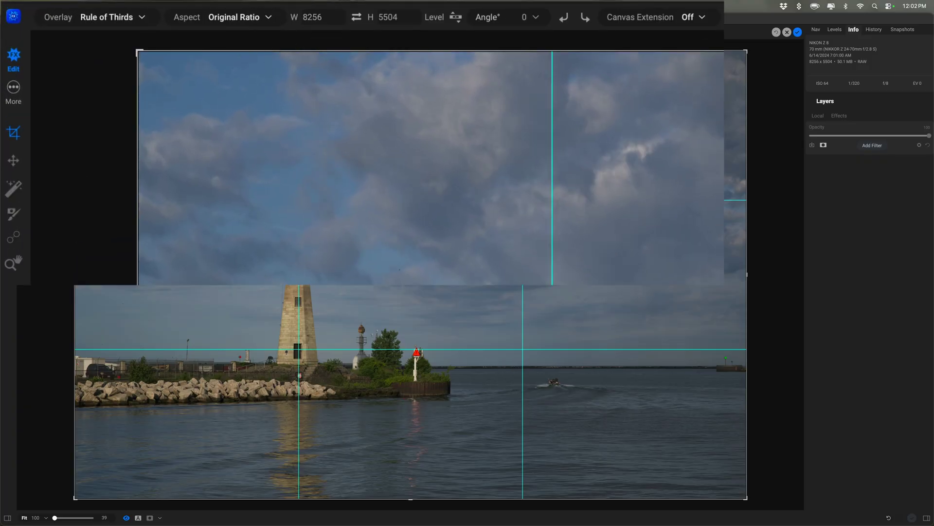
{"action": "left_click_drag", "start_coordinate": [411, 42], "coordinate": [414, 80]}
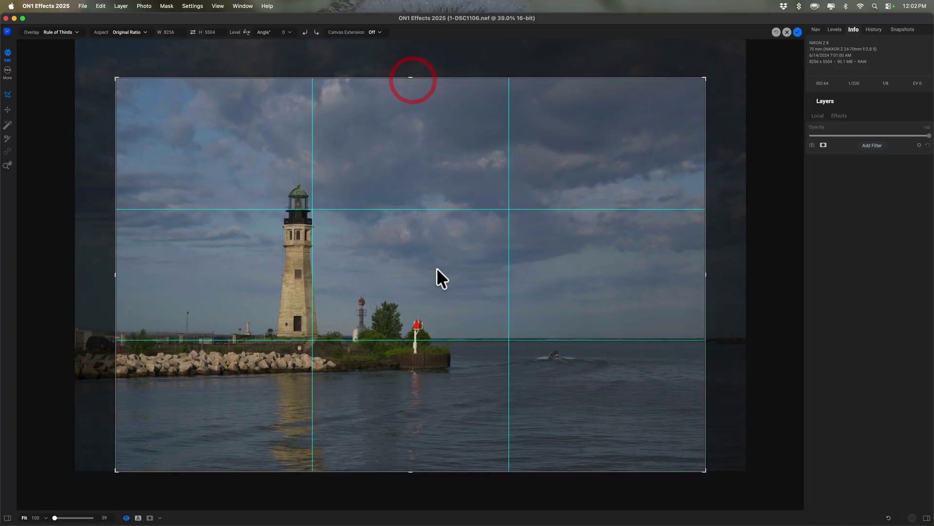
{"action": "left_click_drag", "start_coordinate": [450, 280], "coordinate": [460, 277]}
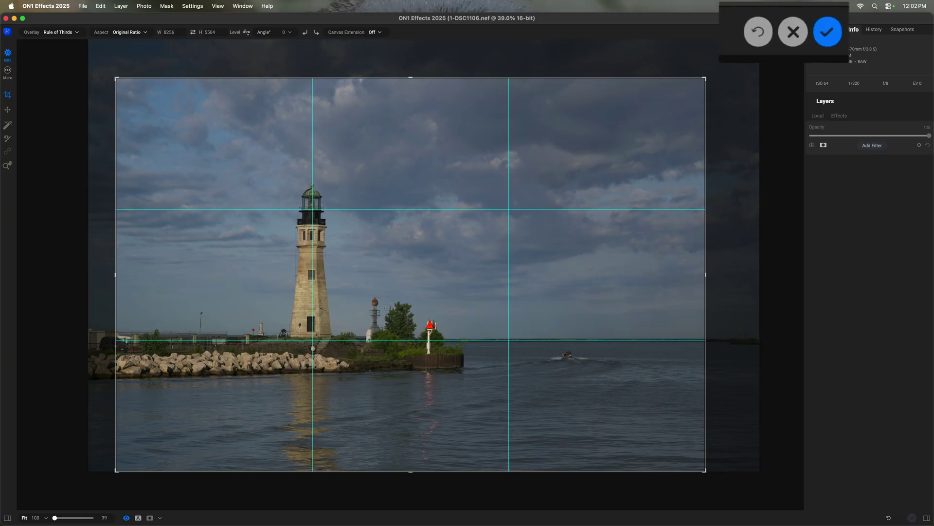
{"action": "left_click", "coordinate": [828, 32]}
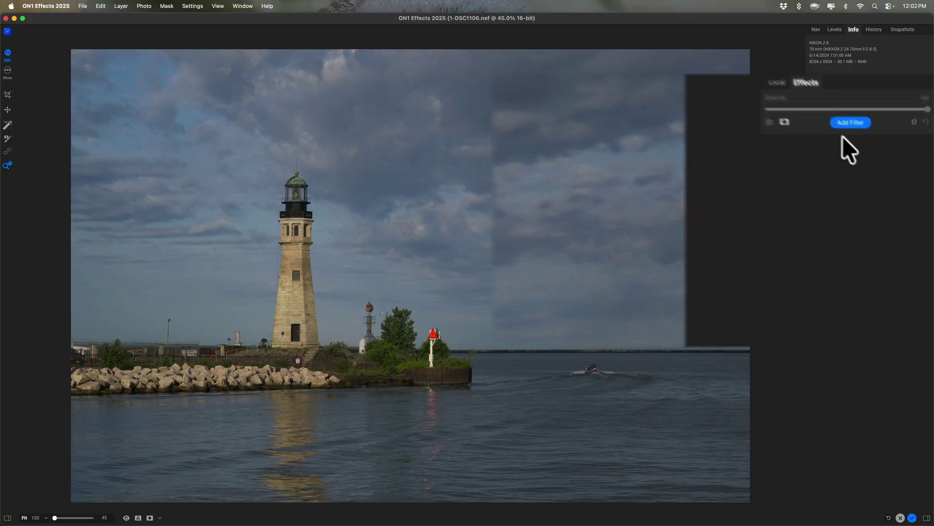
Add a Tone Enhancer filter with Shadows 34 and Highlights -32.
{"action": "left_click", "coordinate": [815, 91]}
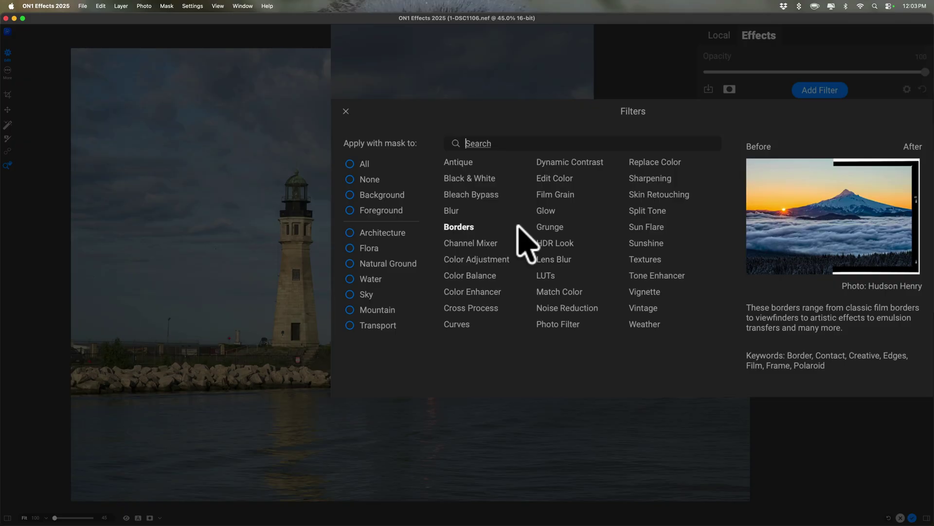
{"action": "left_click", "coordinate": [636, 274]}
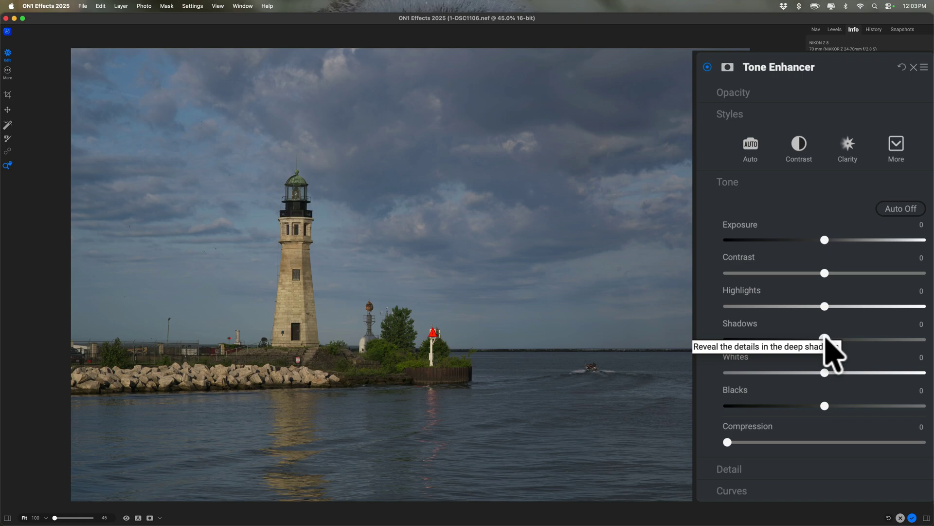
{"action": "left_click_drag", "start_coordinate": [825, 339], "coordinate": [883, 340]}
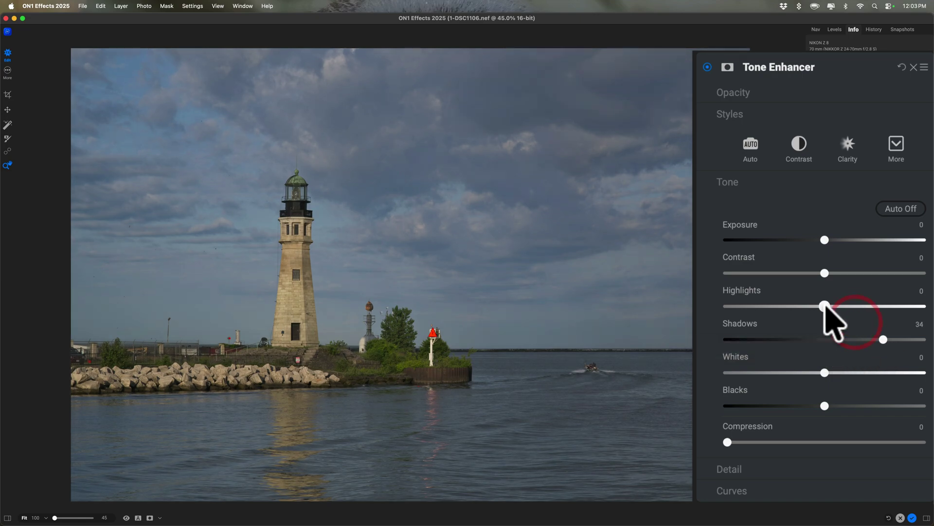
{"action": "left_click_drag", "start_coordinate": [824, 306], "coordinate": [769, 306]}
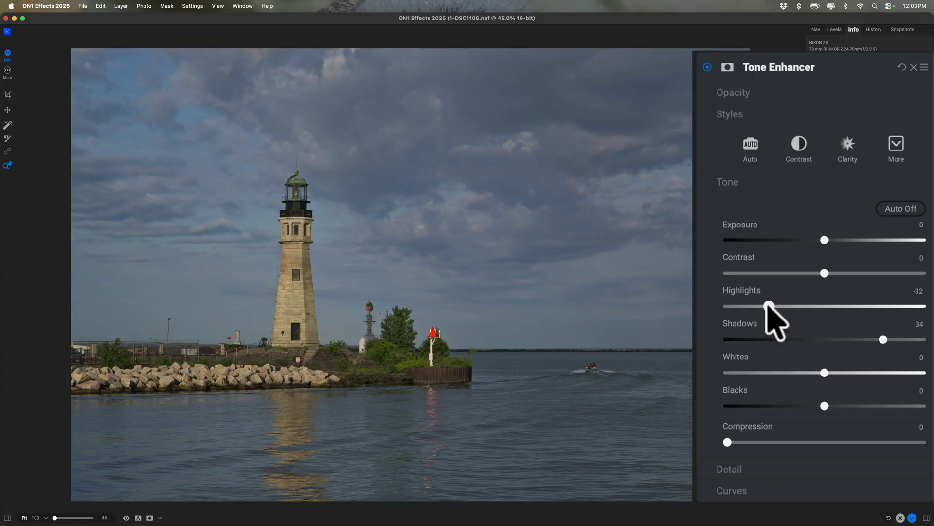
Set Whites to 46 and Blacks to -65 while checking the clipping warning.
{"action": "key", "text": "j"}
{"action": "left_click_drag", "start_coordinate": [825, 373], "coordinate": [922, 372]}
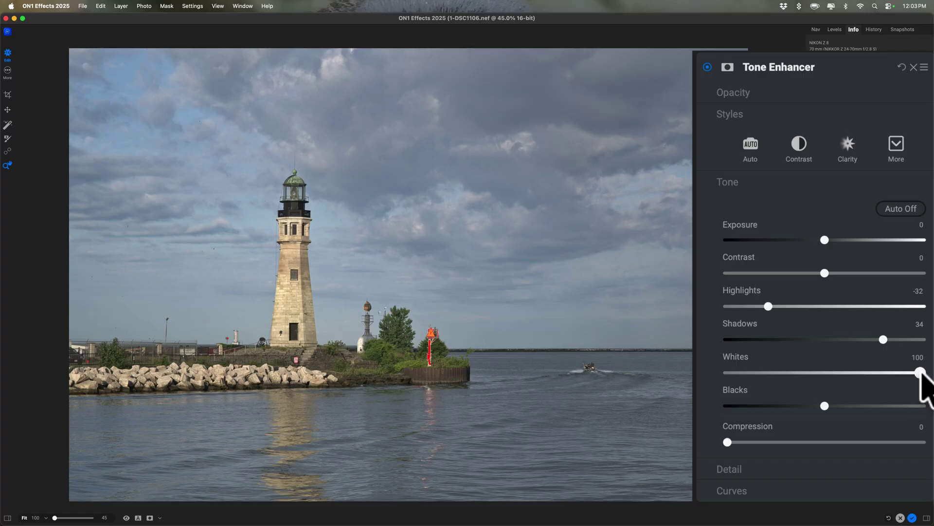
{"action": "left_click_drag", "start_coordinate": [920, 373], "coordinate": [895, 373]}
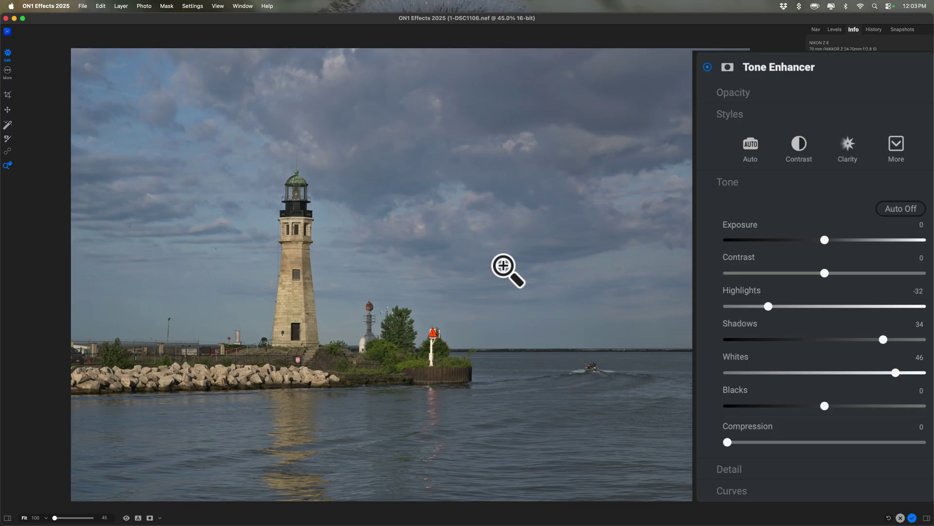
{"action": "key", "text": "j"}
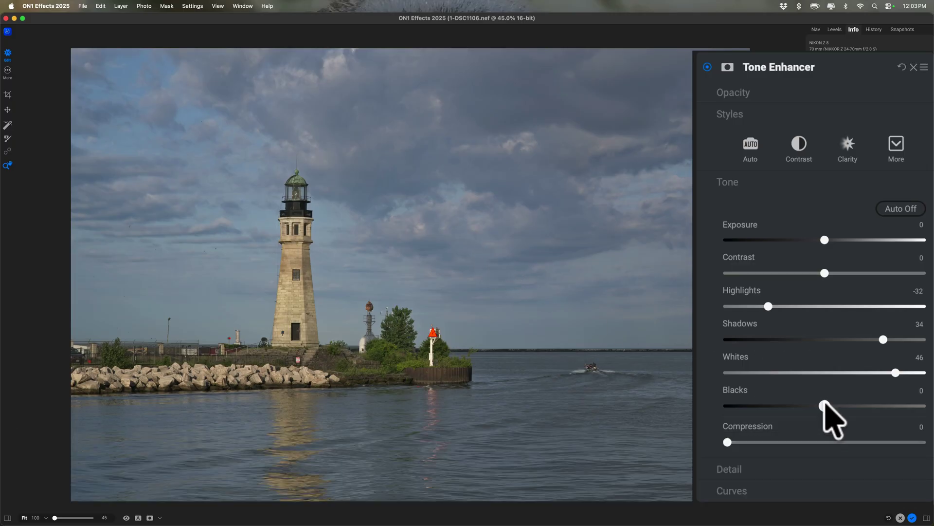
{"action": "left_click_drag", "start_coordinate": [825, 406], "coordinate": [773, 394]}
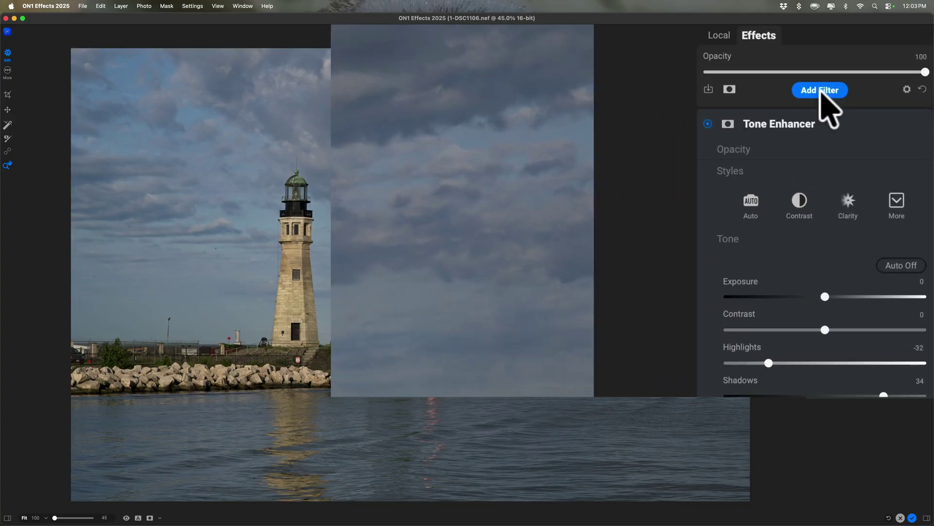
Add a Color Enhancer filter with Saturation 10 and Temperature 7.
{"action": "left_click", "coordinate": [821, 91]}
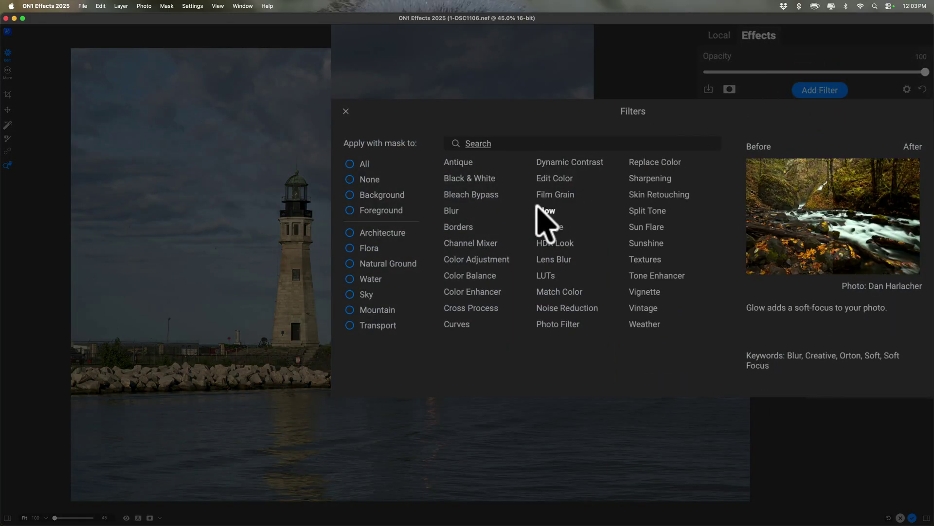
{"action": "left_click", "coordinate": [474, 291]}
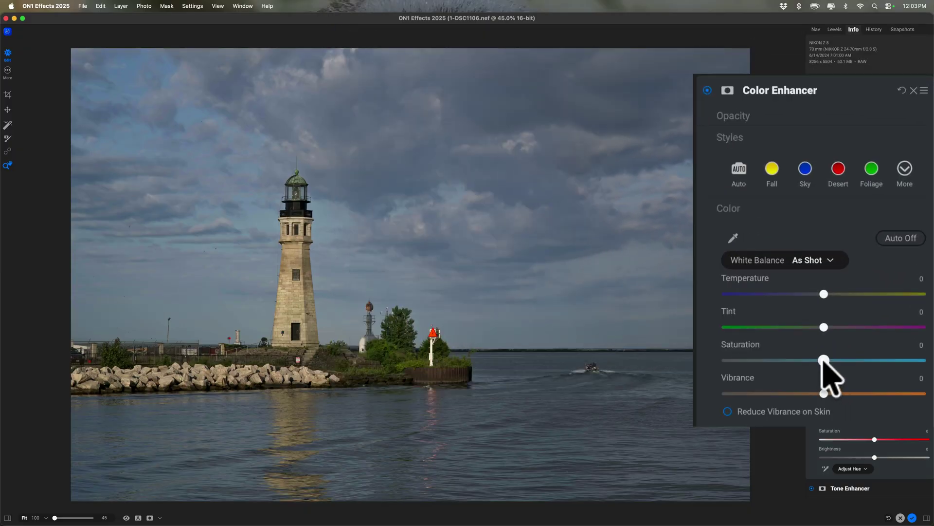
{"action": "left_click_drag", "start_coordinate": [823, 360], "coordinate": [846, 360]}
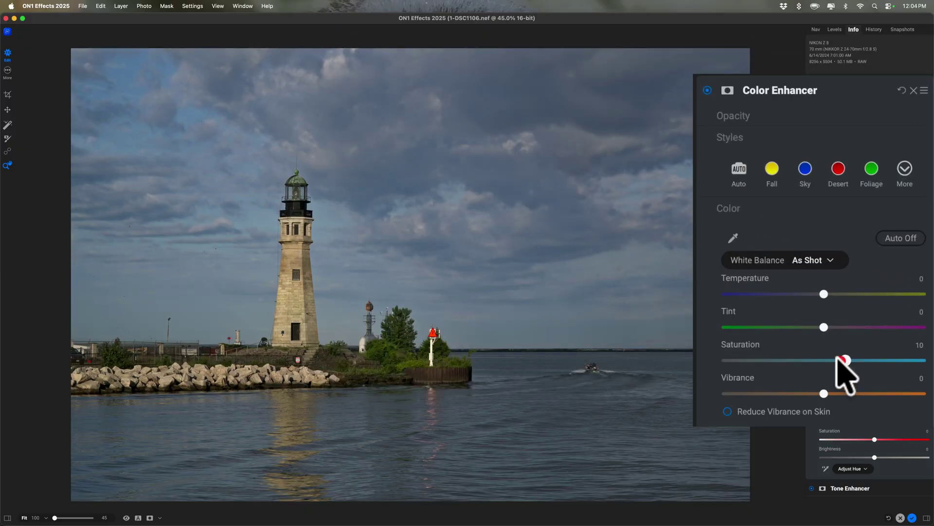
{"action": "left_click_drag", "start_coordinate": [824, 293], "coordinate": [838, 293]}
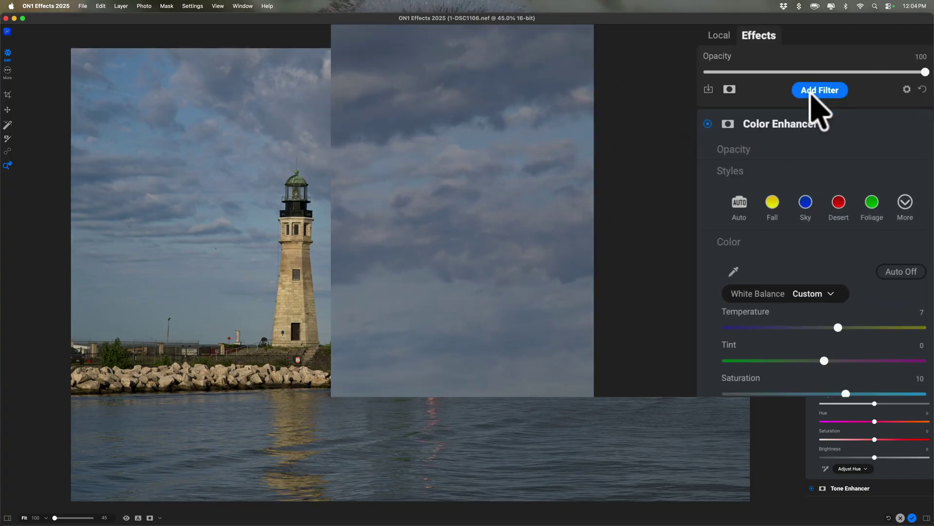
Add a sky-masked Dynamic Contrast filter with Medium 32 and Large 48.
{"action": "left_click", "coordinate": [818, 91]}
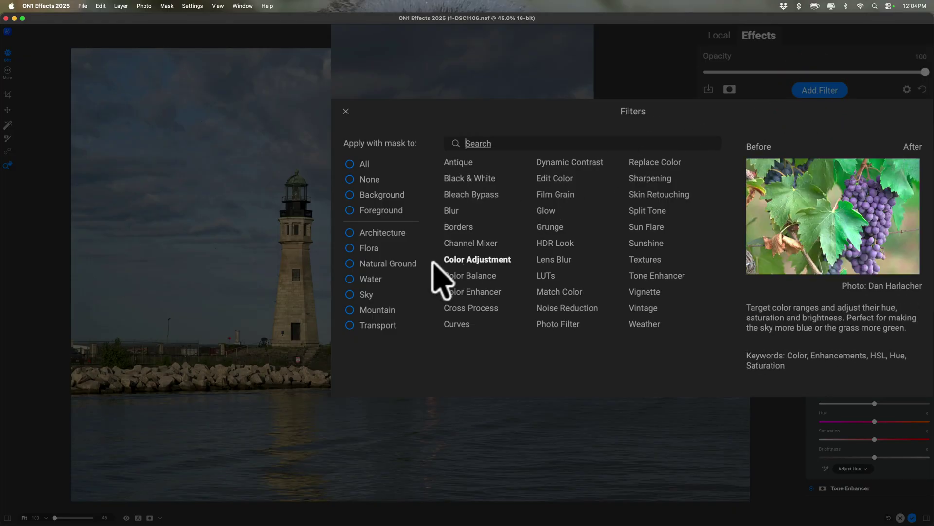
{"action": "left_click", "coordinate": [350, 295]}
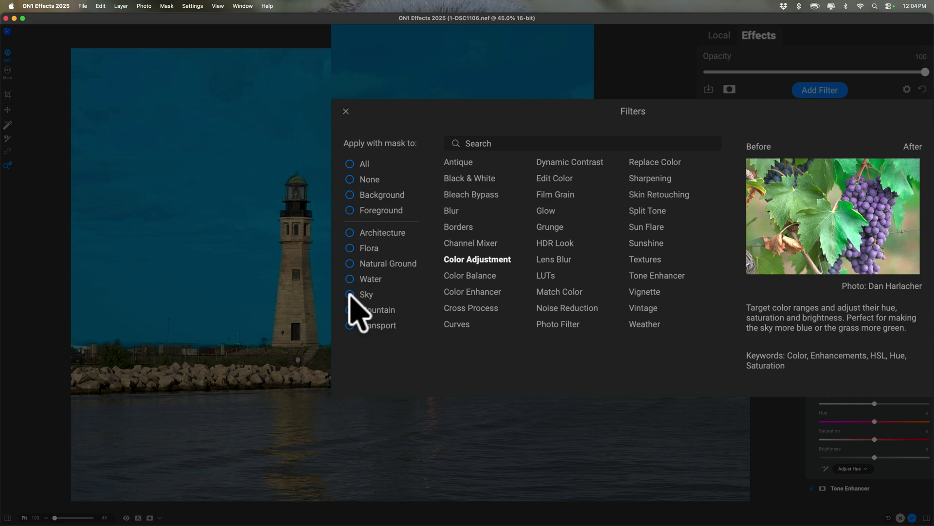
{"action": "left_click", "coordinate": [568, 163]}
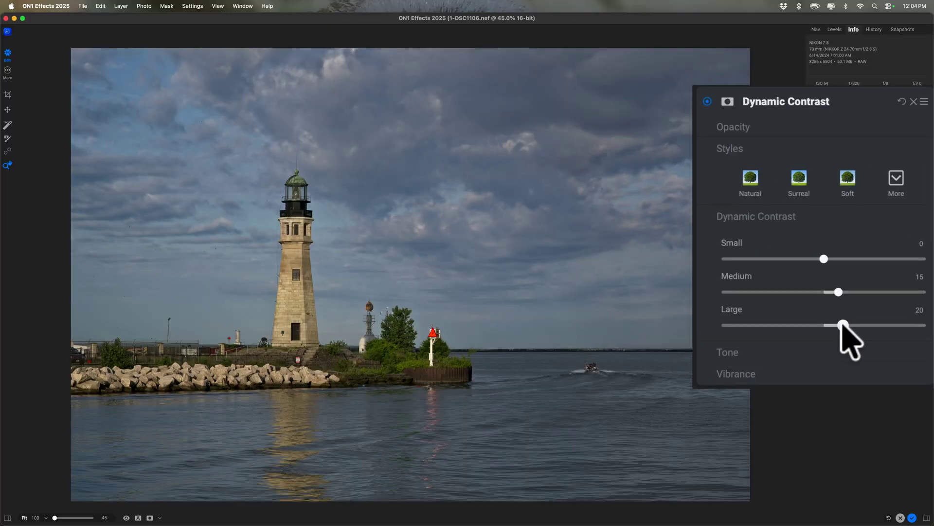
{"action": "left_click_drag", "start_coordinate": [843, 325], "coordinate": [877, 325]}
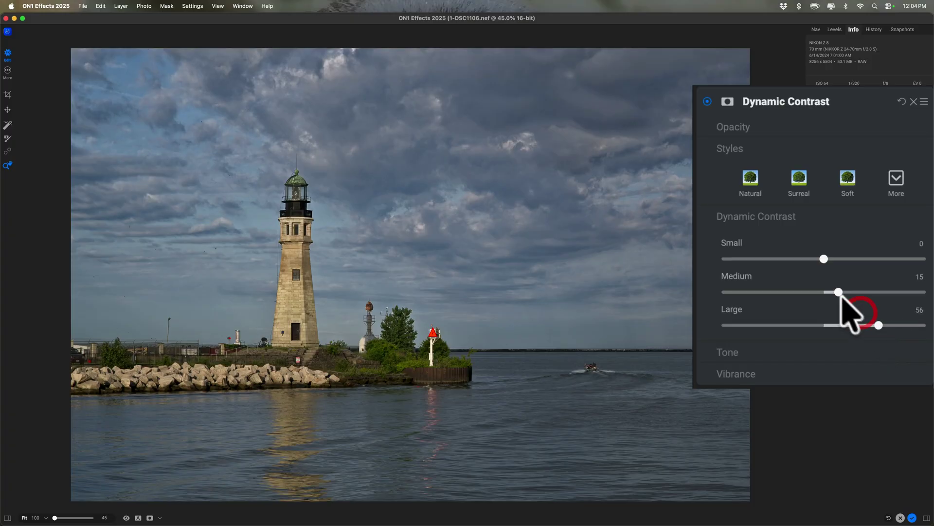
{"action": "left_click_drag", "start_coordinate": [838, 292], "coordinate": [856, 292]}
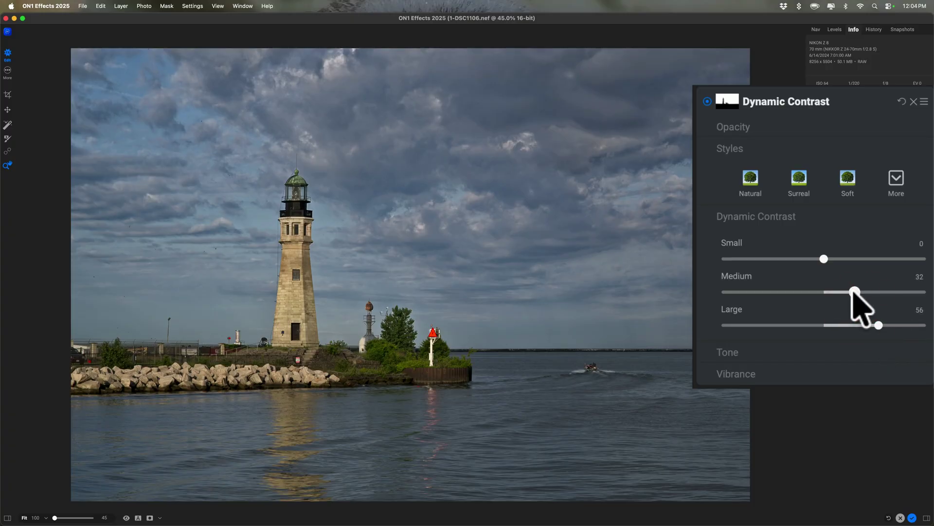
{"action": "left_click_drag", "start_coordinate": [879, 325], "coordinate": [873, 325]}
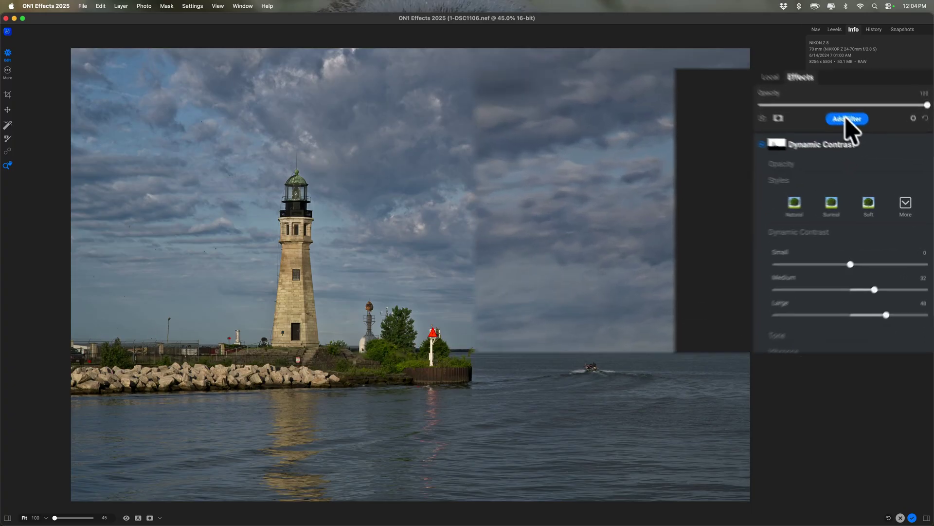
Add a Color Adjustment filter masked to the foliage and rocky ground.
{"action": "left_click", "coordinate": [873, 145]}
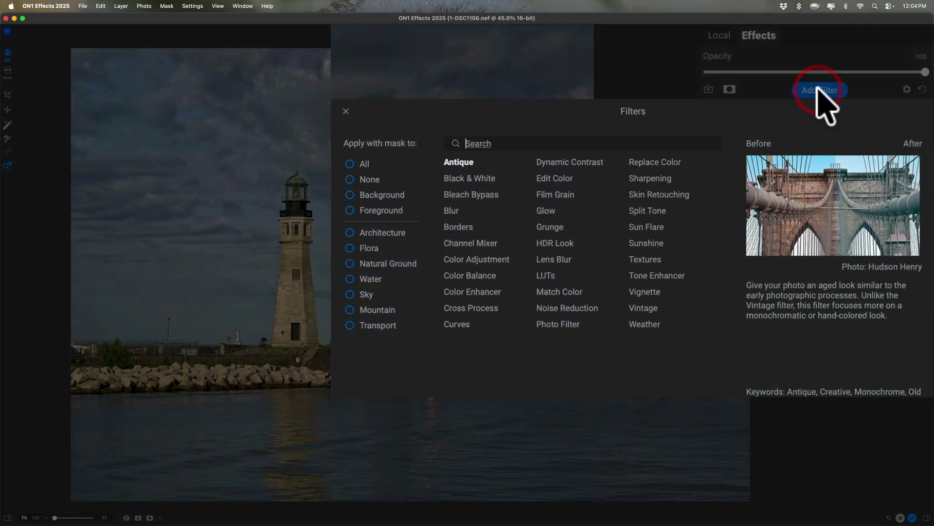
{"action": "left_click", "coordinate": [366, 246]}
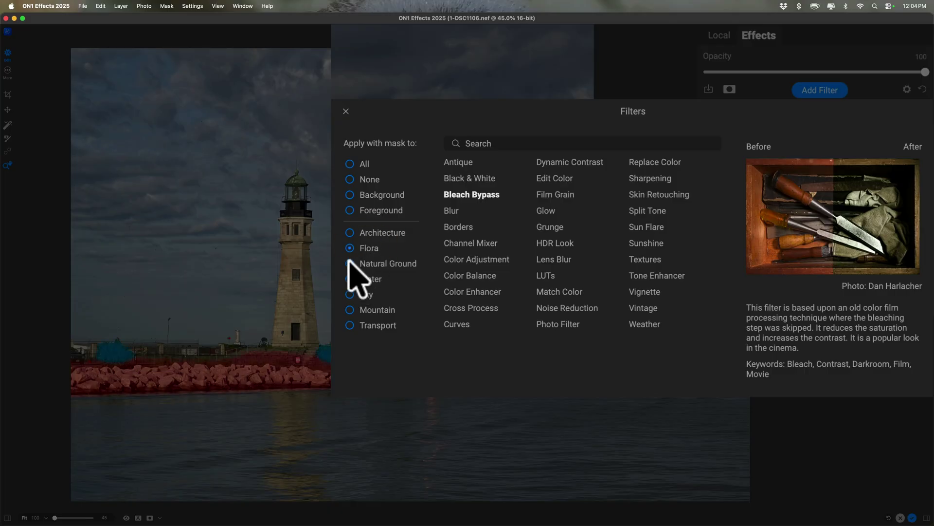
{"action": "left_click", "coordinate": [350, 263]}
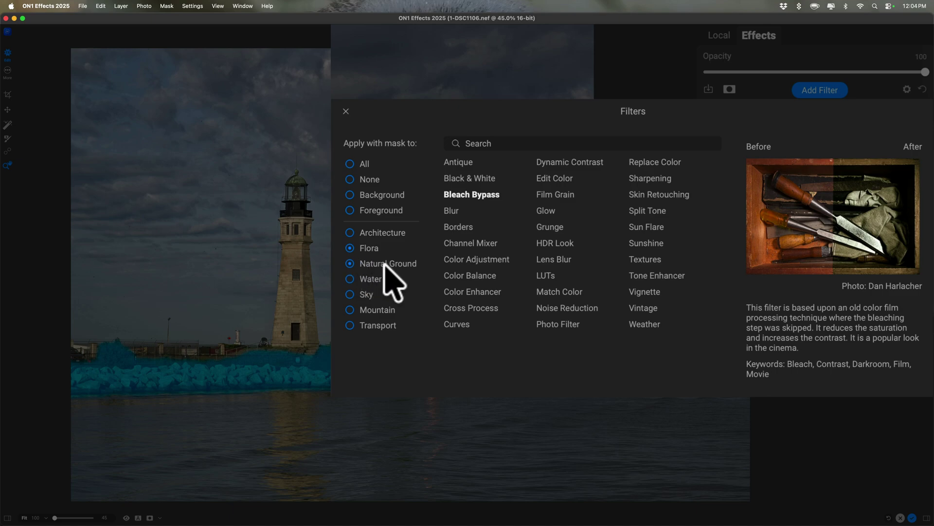
{"action": "left_click", "coordinate": [460, 266]}
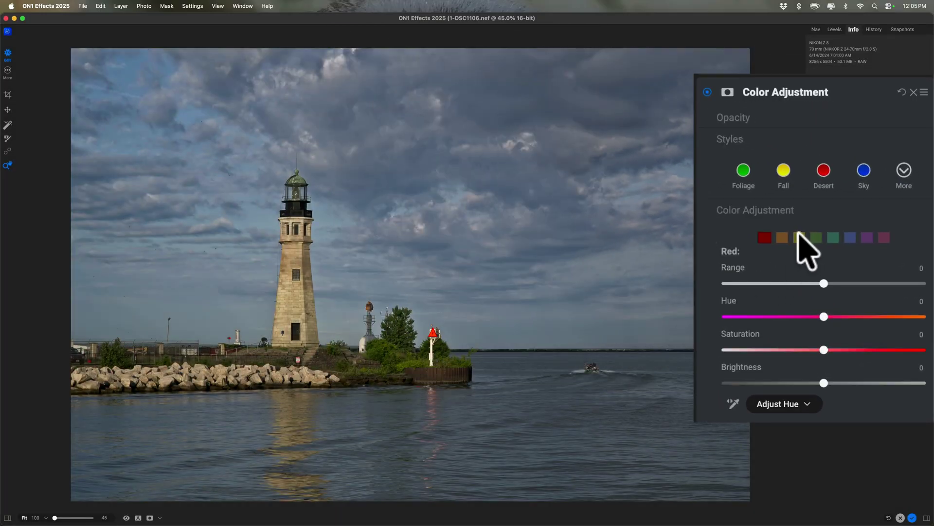
Brighten and slightly saturate the yellows, darken the greens, then compare with the filter off.
{"action": "left_click", "coordinate": [799, 237]}
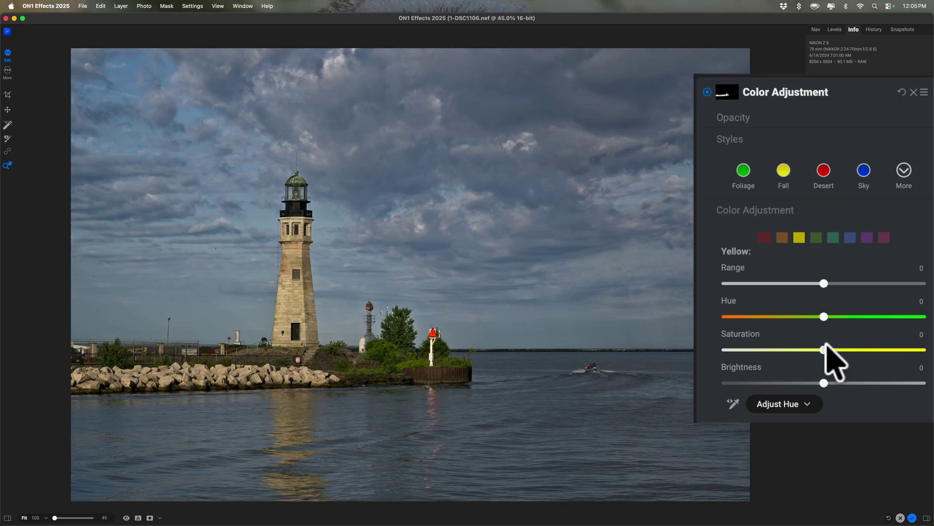
{"action": "left_click_drag", "start_coordinate": [824, 350], "coordinate": [855, 349]}
{"action": "left_click_drag", "start_coordinate": [824, 382], "coordinate": [886, 383]}
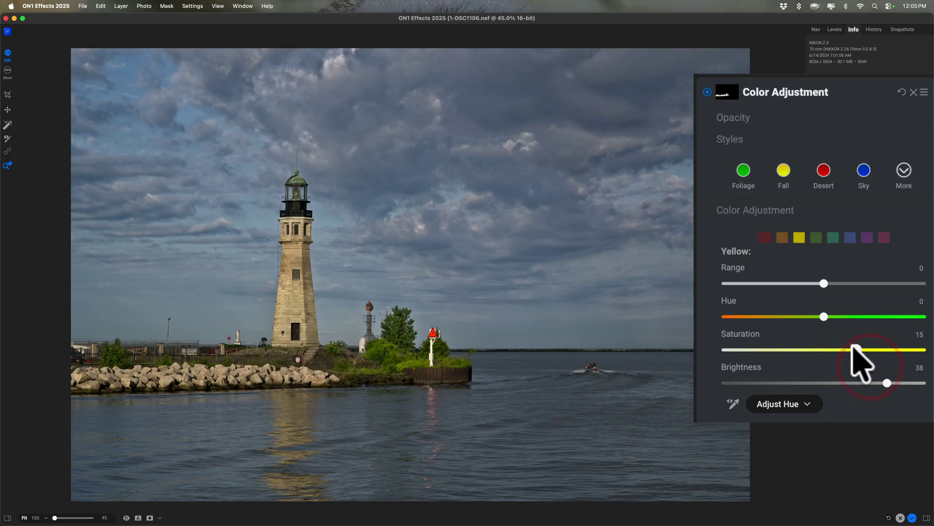
{"action": "left_click_drag", "start_coordinate": [855, 349], "coordinate": [848, 349]}
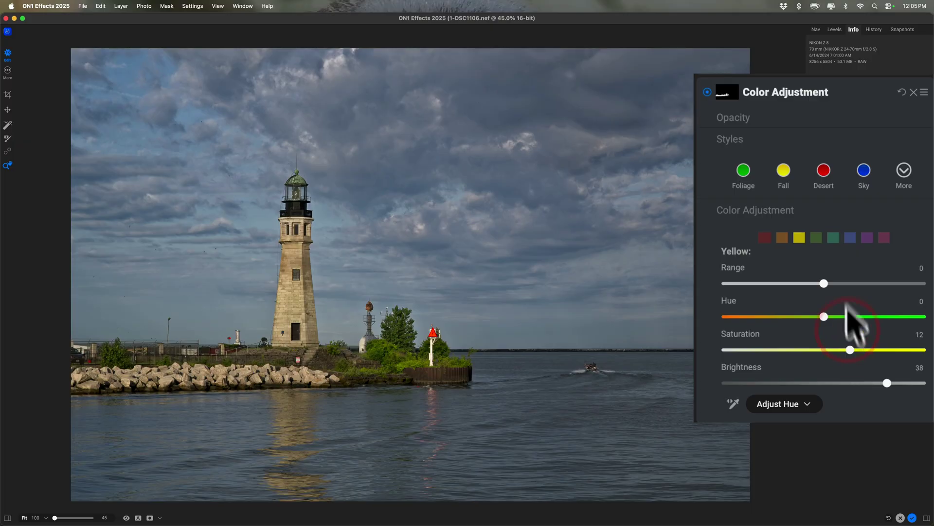
{"action": "left_click", "coordinate": [816, 237]}
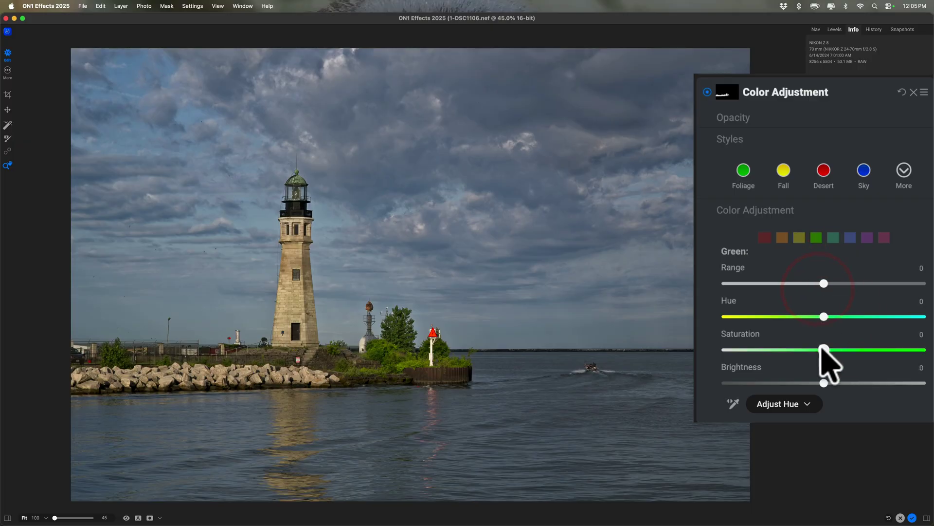
{"action": "left_click_drag", "start_coordinate": [824, 382], "coordinate": [752, 382]}
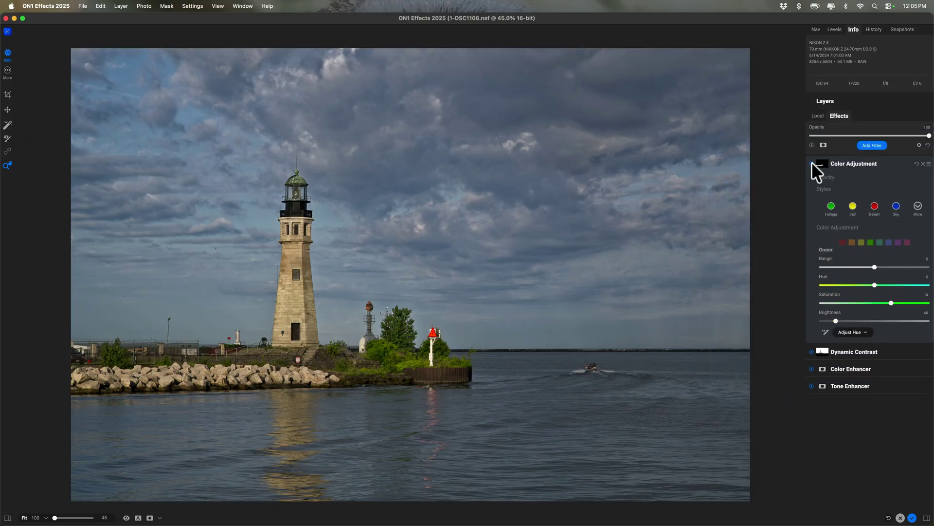
{"action": "left_click", "coordinate": [812, 164]}
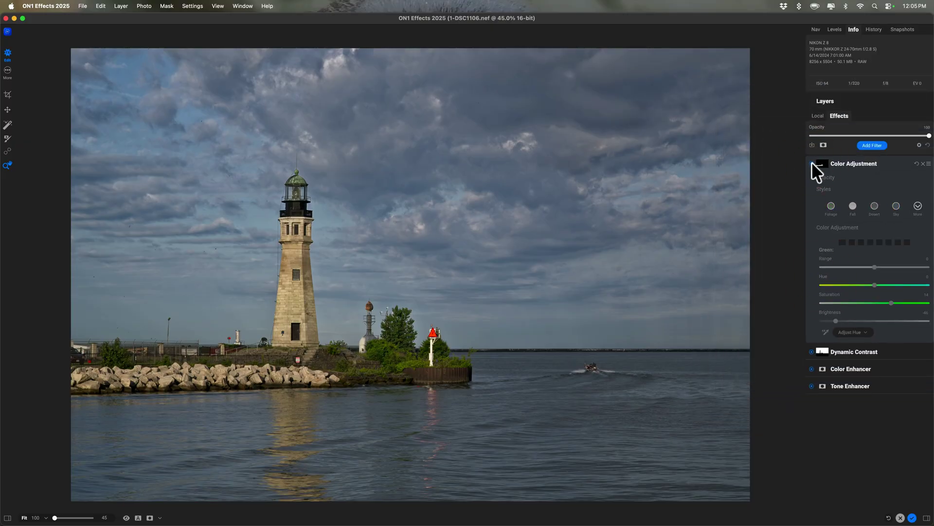
{"action": "left_click", "coordinate": [812, 164]}
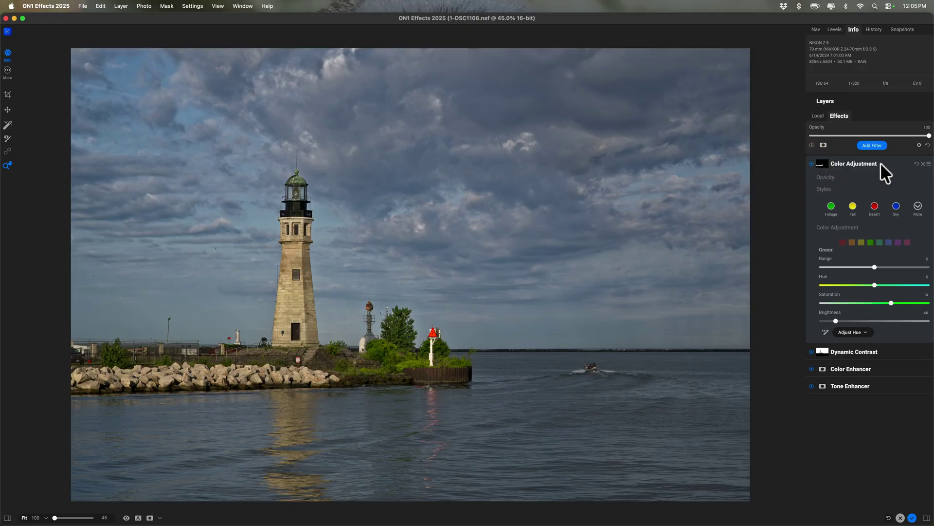
Add a Vignette filter and preview the Subtle, Strong, Big Softy and Edges styles.
{"action": "left_click", "coordinate": [823, 91]}
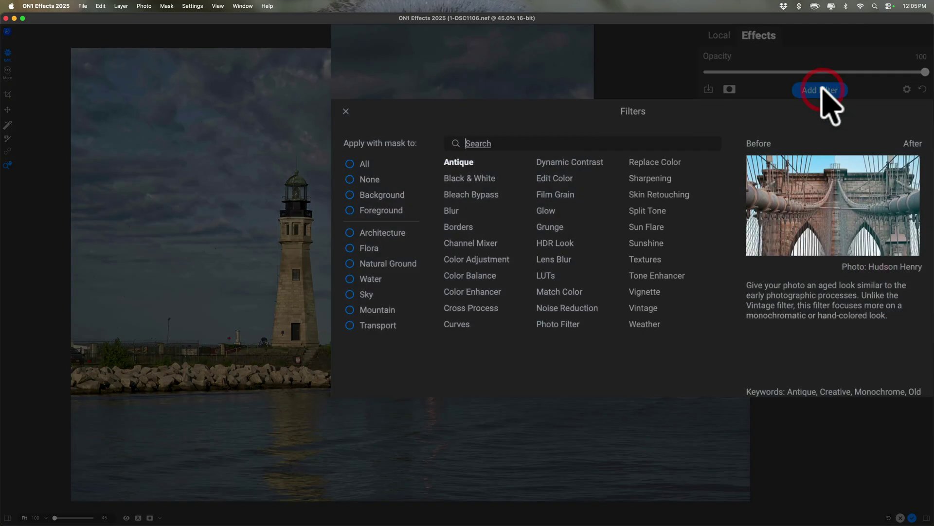
{"action": "left_click", "coordinate": [646, 291]}
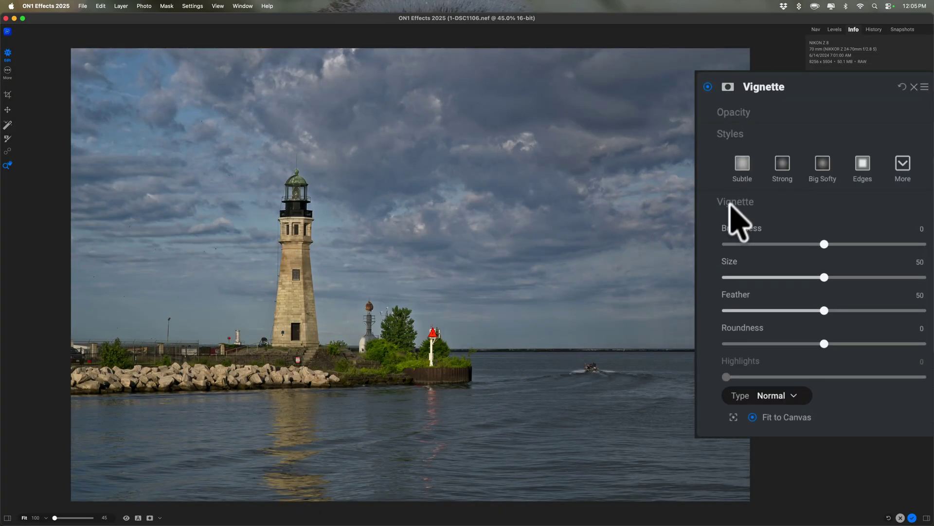
{"action": "left_click", "coordinate": [742, 165]}
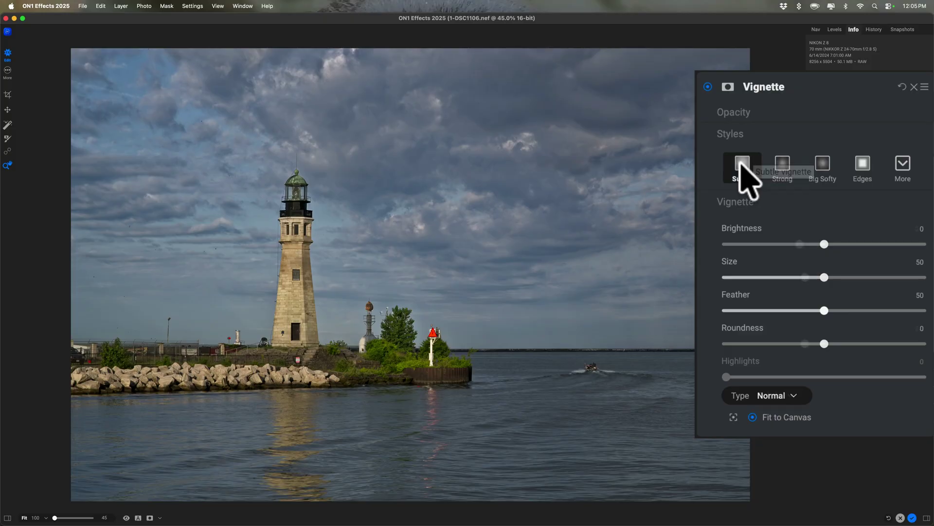
{"action": "left_click", "coordinate": [783, 164]}
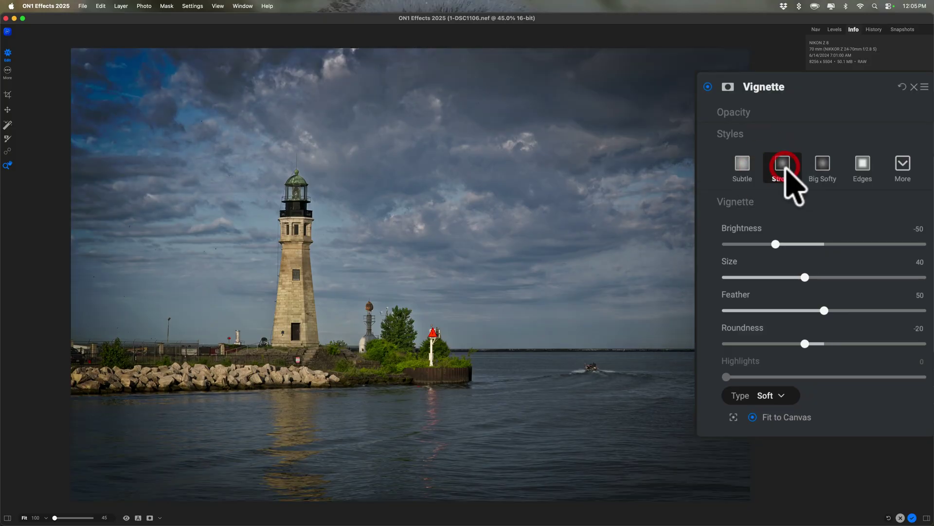
{"action": "left_click", "coordinate": [821, 168]}
{"action": "left_click", "coordinate": [859, 167]}
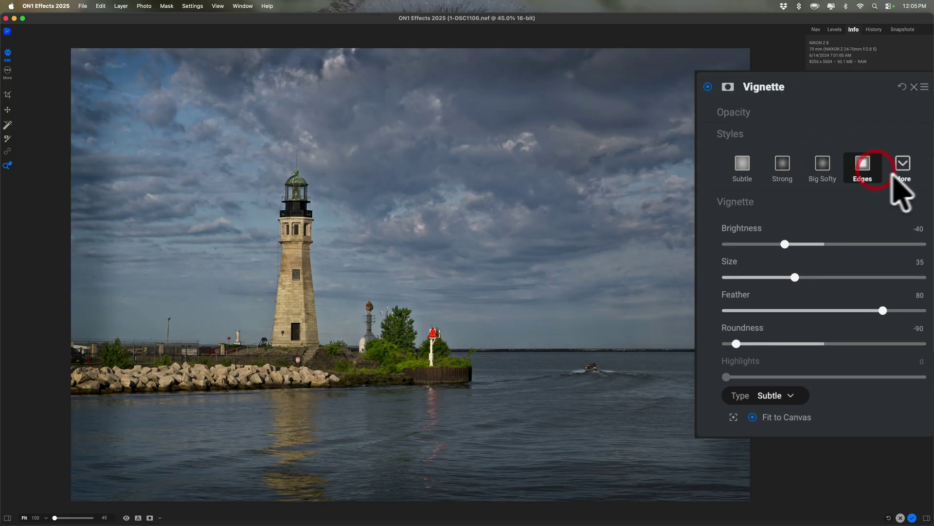
{"action": "left_click", "coordinate": [905, 166]}
{"action": "left_click", "coordinate": [904, 167]}
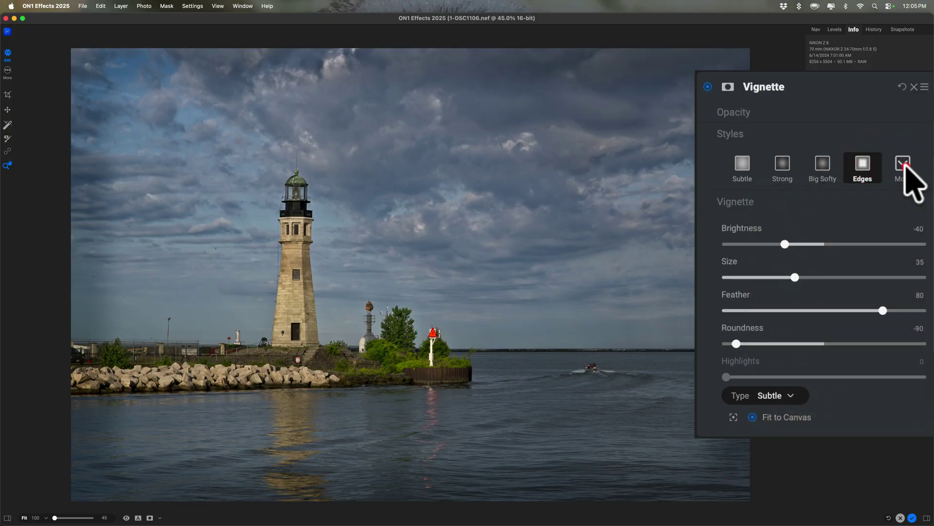
{"action": "left_click", "coordinate": [862, 167]}
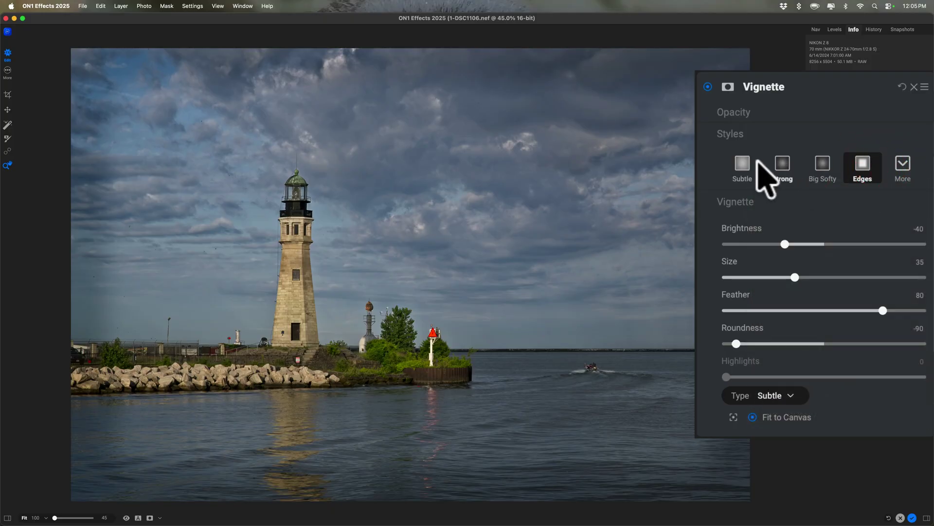
Apply the Strong vignette style with Size 51 and Brightness about -35.
{"action": "left_click", "coordinate": [782, 166]}
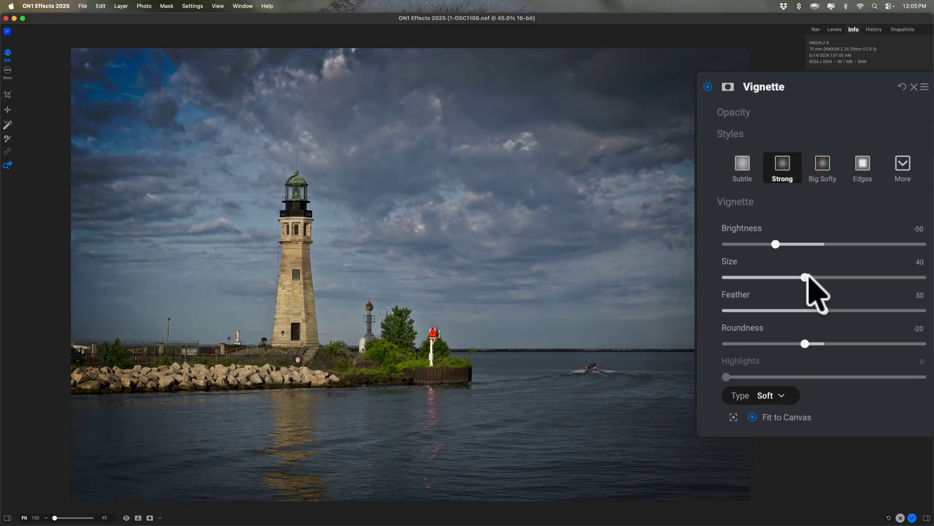
{"action": "left_click_drag", "start_coordinate": [806, 277], "coordinate": [826, 277]}
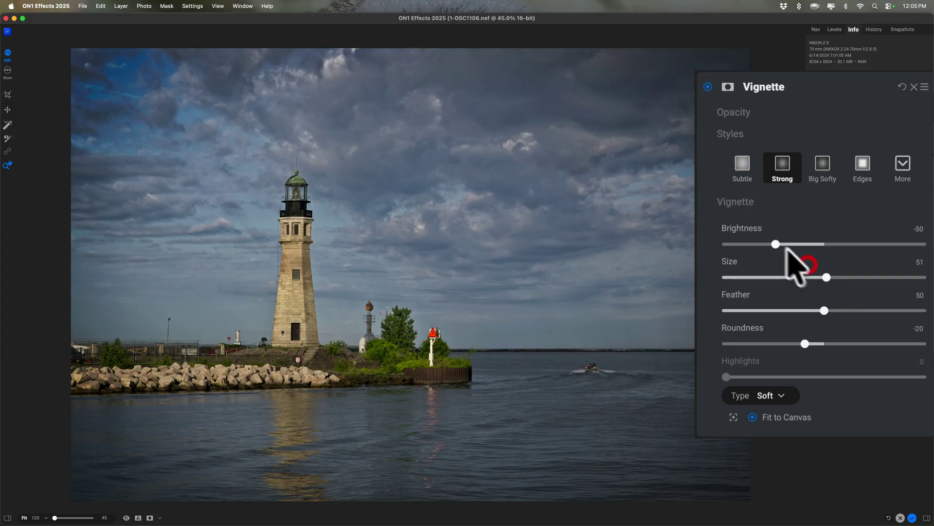
{"action": "left_click_drag", "start_coordinate": [775, 243], "coordinate": [791, 244]}
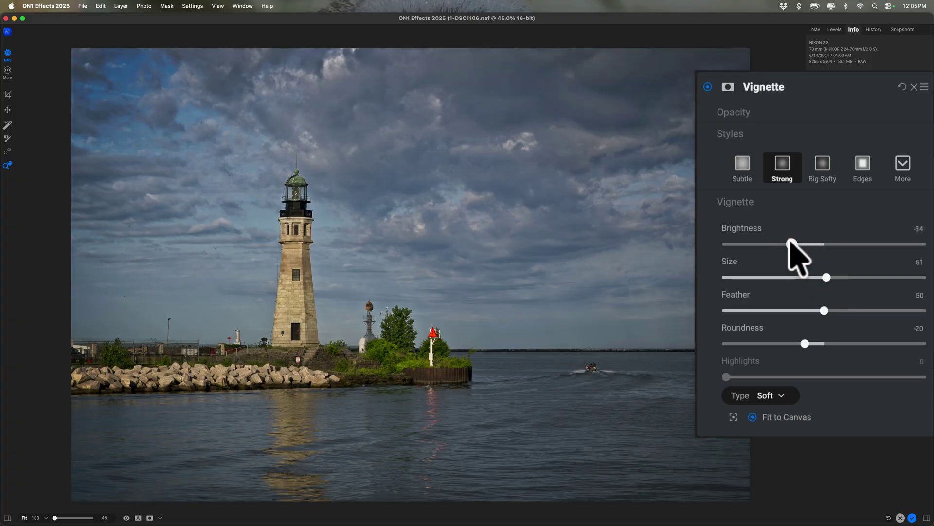
{"action": "left_click", "coordinate": [715, 98]}
{"action": "left_click", "coordinate": [811, 164]}
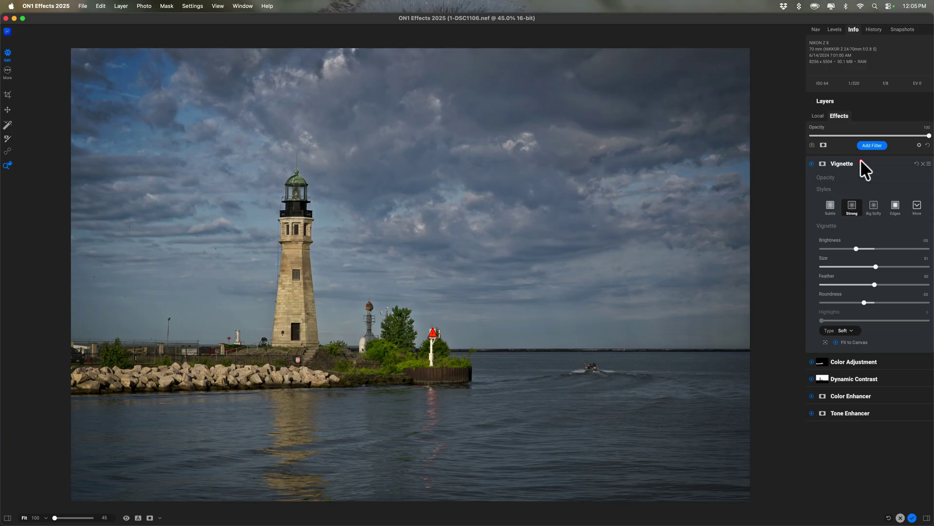
Save the edited photo as a JPEG named 'Lighthouse' at quality about 90.
{"action": "left_click", "coordinate": [862, 162]}
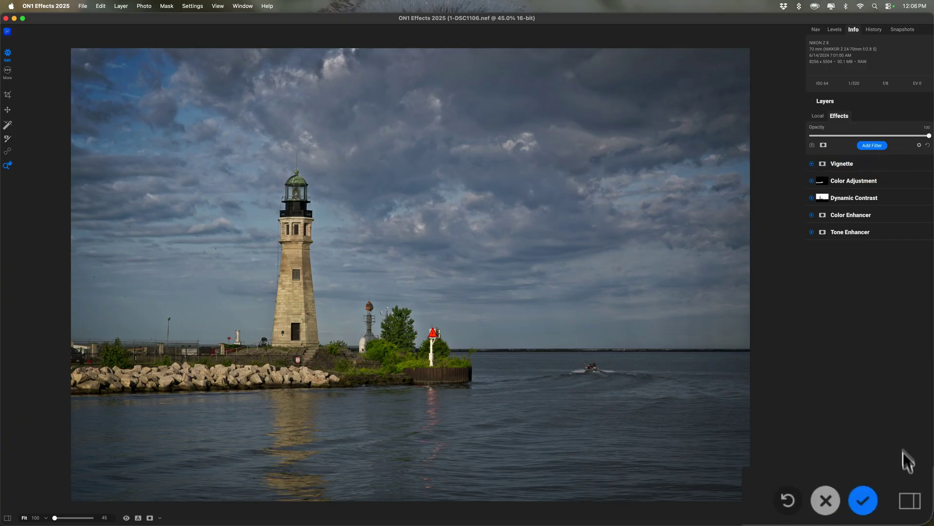
{"action": "left_click", "coordinate": [863, 498]}
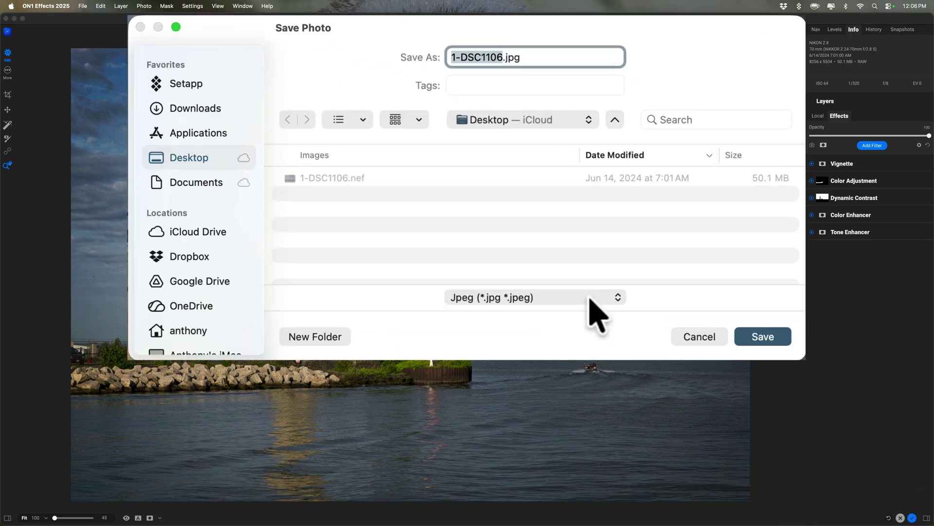
{"action": "left_click", "coordinate": [590, 298]}
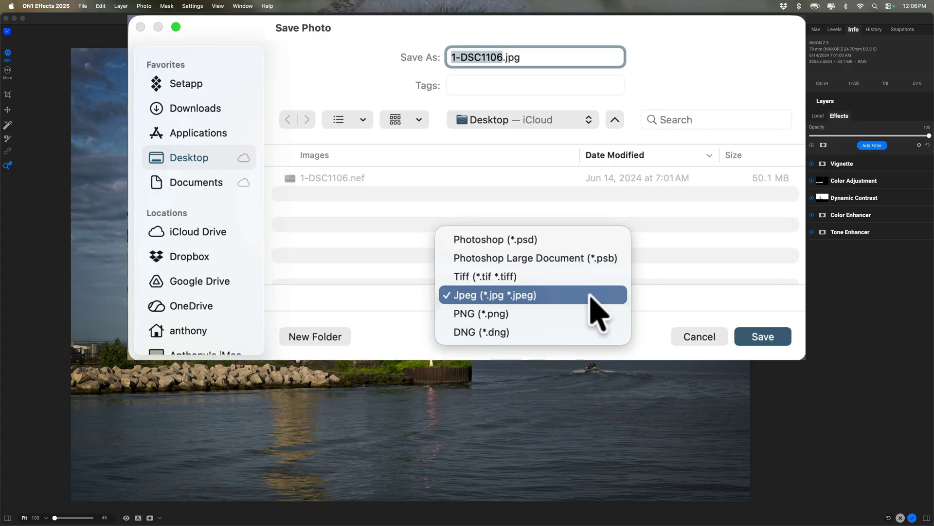
{"action": "left_click", "coordinate": [549, 294]}
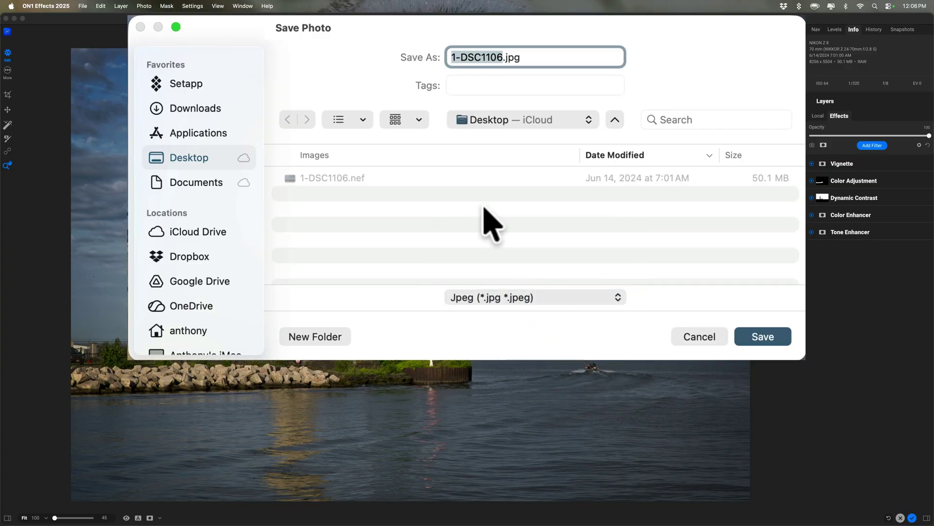
{"action": "type", "text": "Lighthou"}
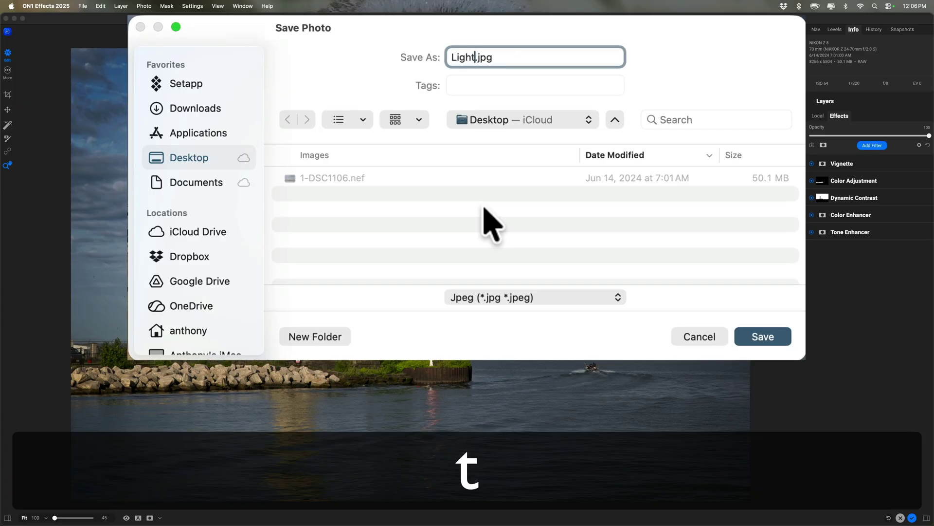
{"action": "type", "text": "se"}
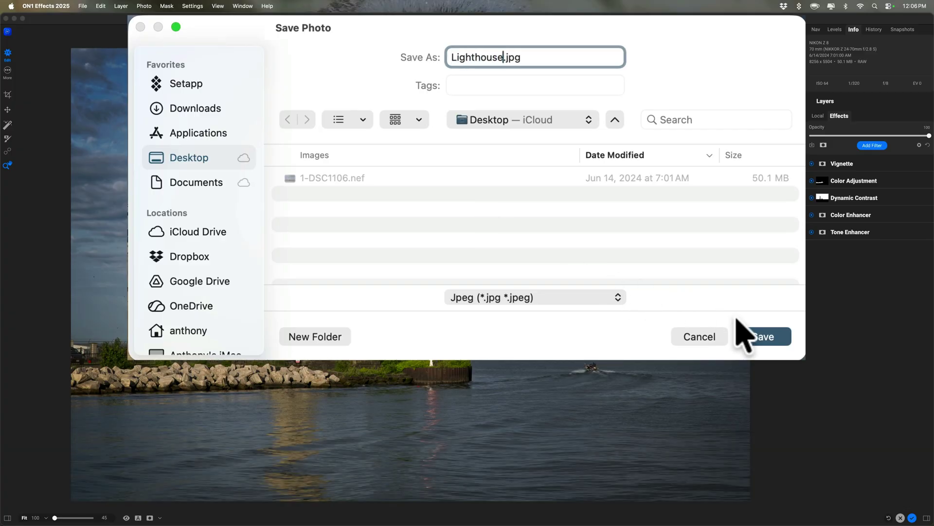
{"action": "left_click", "coordinate": [763, 337]}
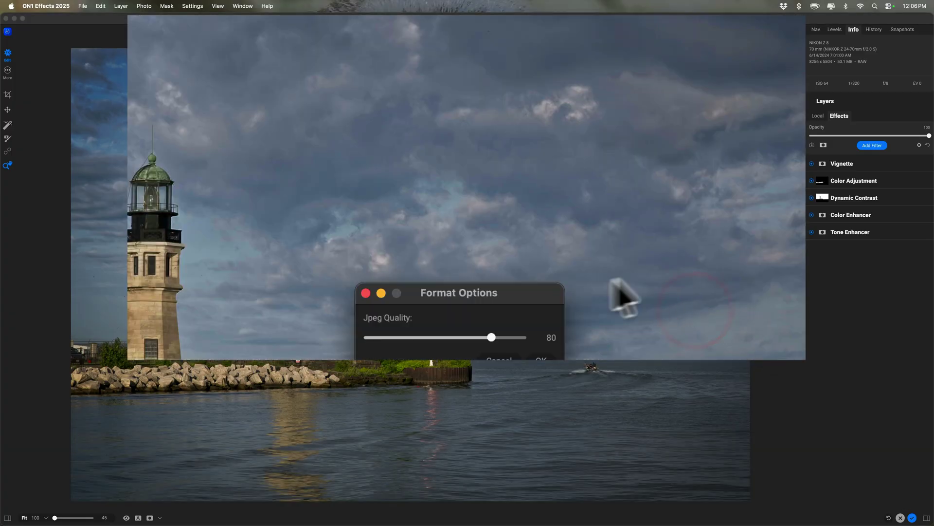
{"action": "left_click", "coordinate": [492, 337]}
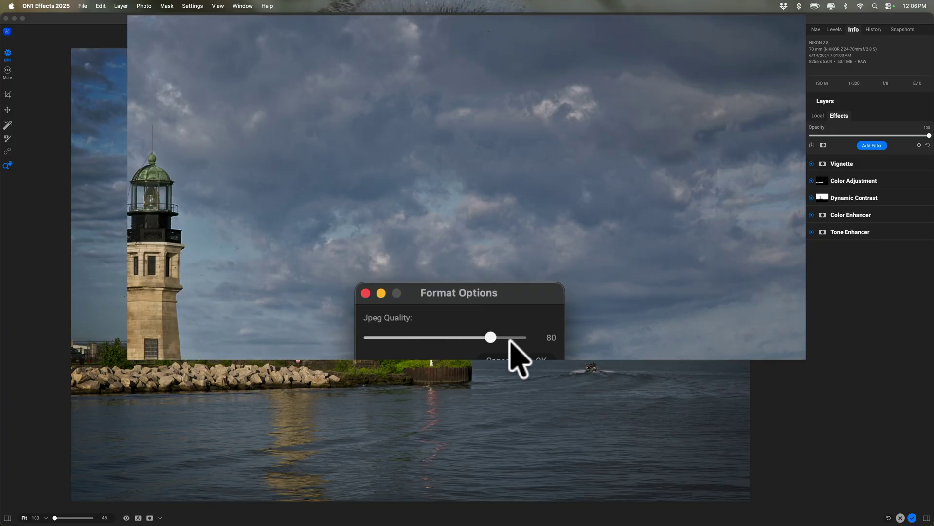
{"action": "left_click", "coordinate": [510, 337]}
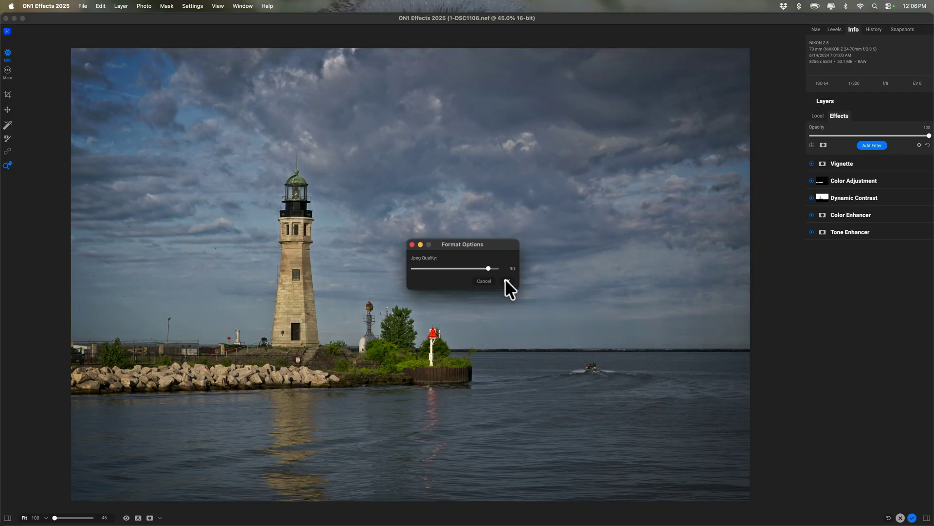
{"action": "left_click", "coordinate": [505, 280]}
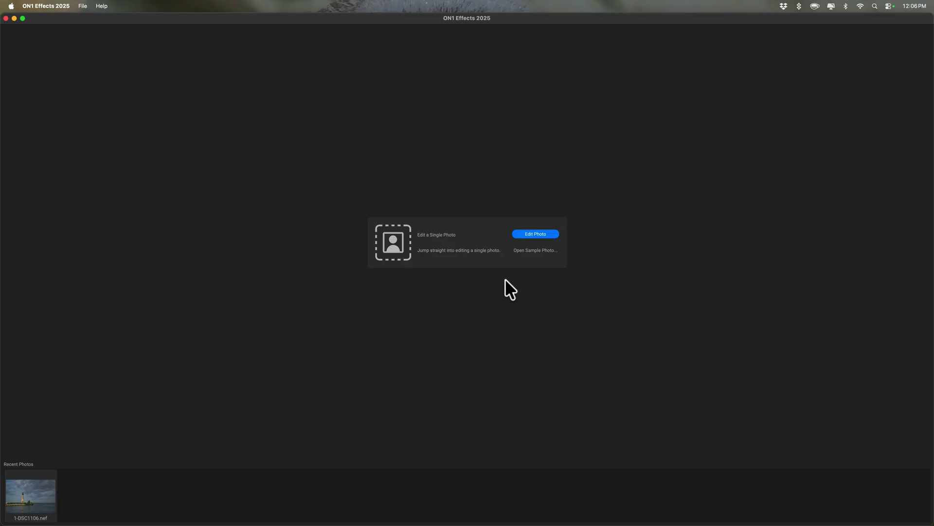
Reopen 1-DSC1106.nef and save it as 1-DSC1106.tif in TIFF format on the Desktop.
{"action": "left_click", "coordinate": [34, 492]}
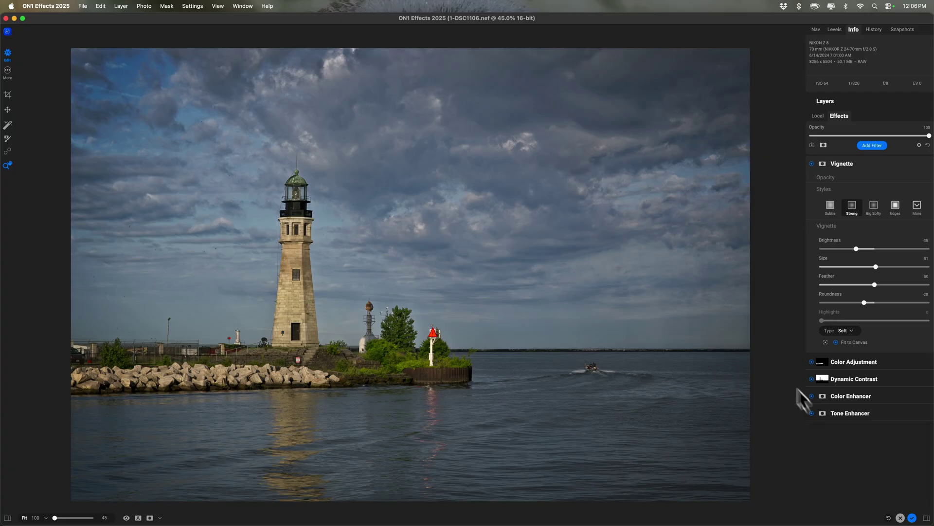
{"action": "left_click", "coordinate": [913, 518]}
{"action": "left_click", "coordinate": [533, 242]}
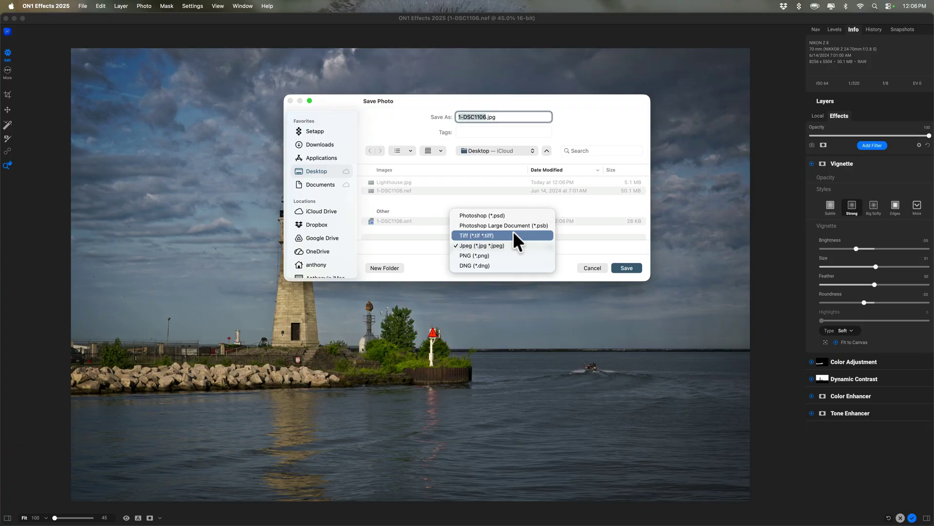
{"action": "left_click", "coordinate": [514, 235]}
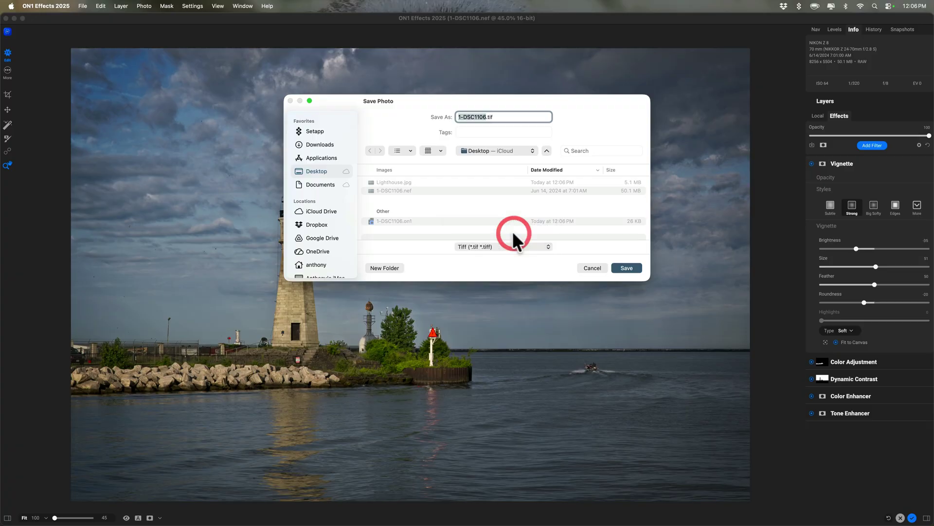
{"action": "left_click", "coordinate": [623, 266]}
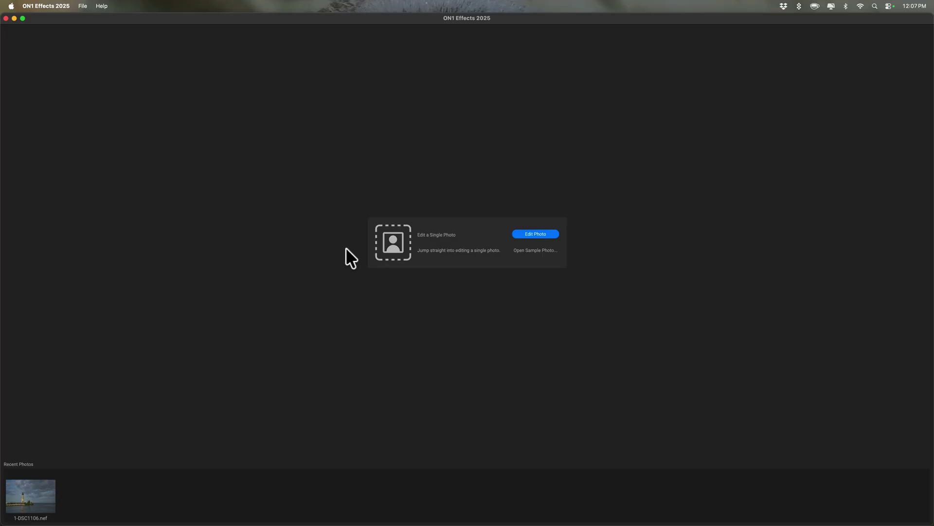
Quit ON1 Effects 2025 with Cmd+Q and bring Lightroom Classic back from the Dock.
{"action": "key", "text": "super"}
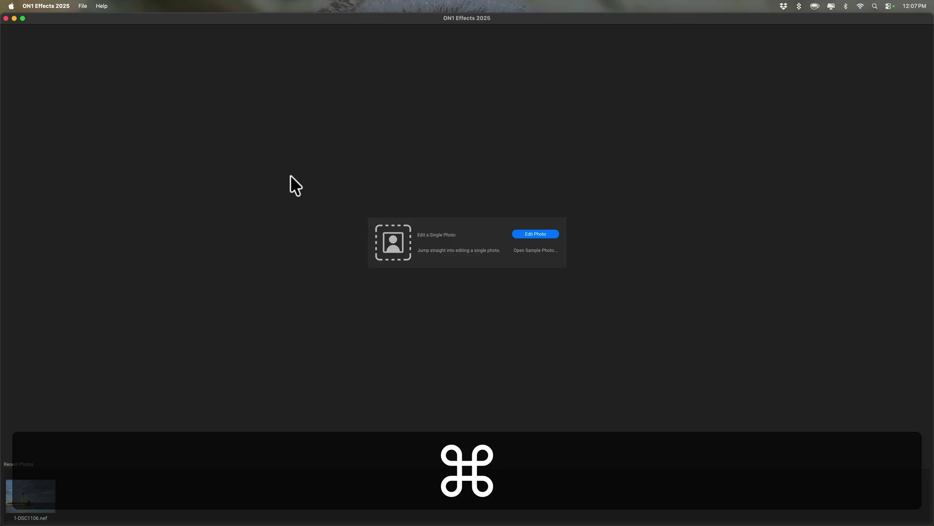
{"action": "key", "text": "super+q"}
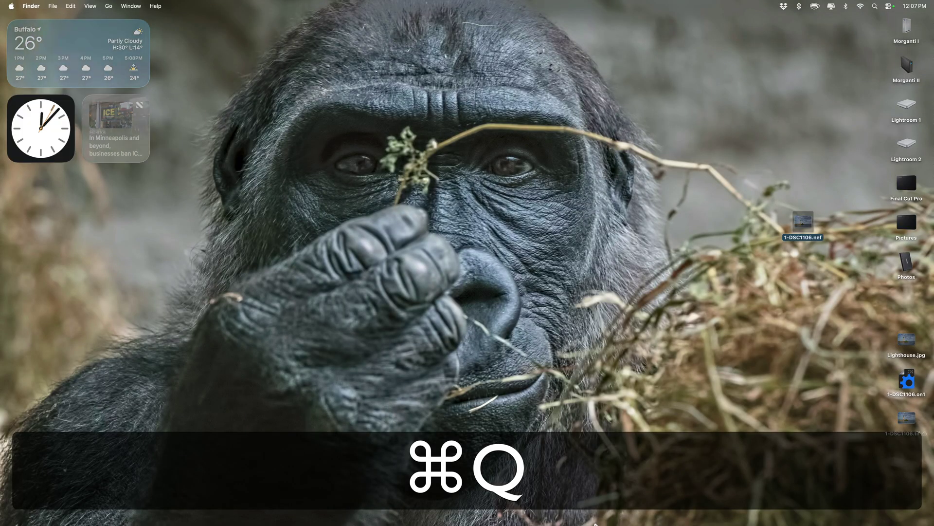
{"action": "mouse_move", "coordinate": [627, 524]}
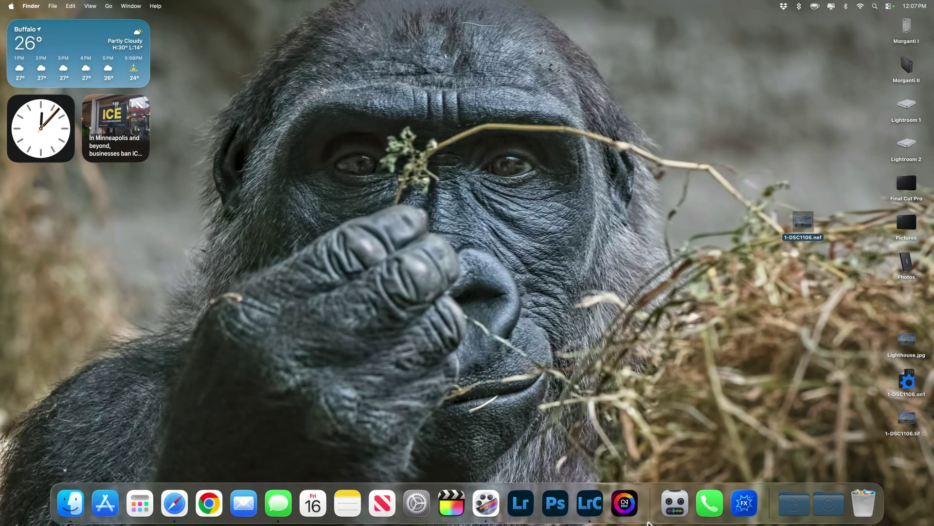
{"action": "left_click", "coordinate": [595, 506]}
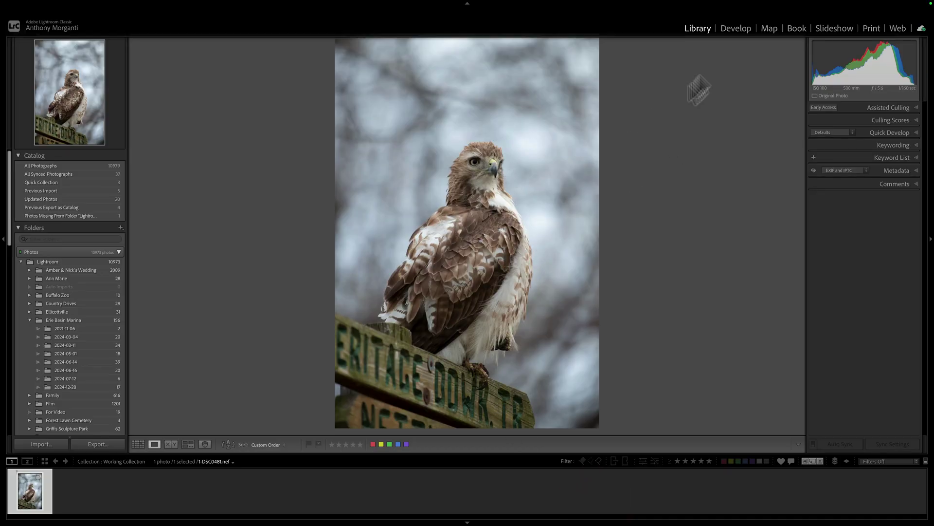
In Develop, crop the hawk photo tighter from the top-left at its original aspect ratio and reposition the bird.
{"action": "left_click", "coordinate": [736, 26]}
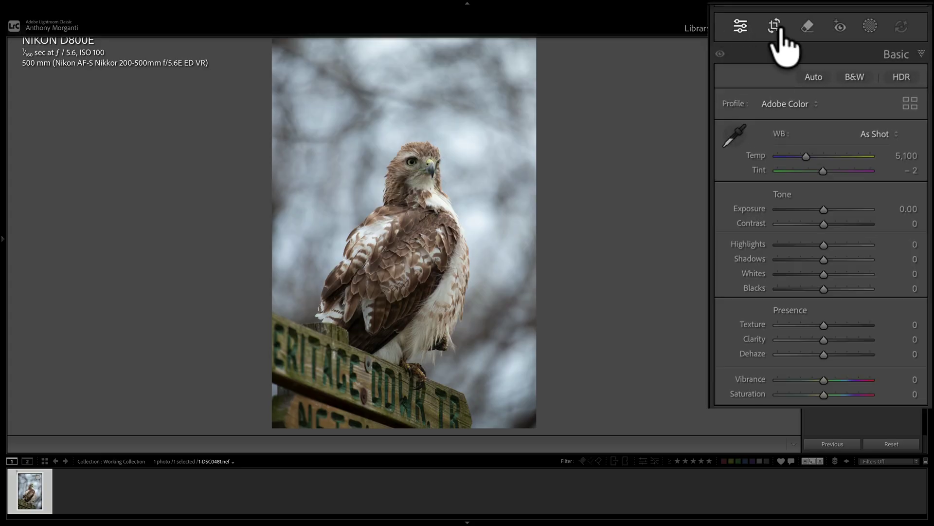
{"action": "left_click", "coordinate": [774, 25]}
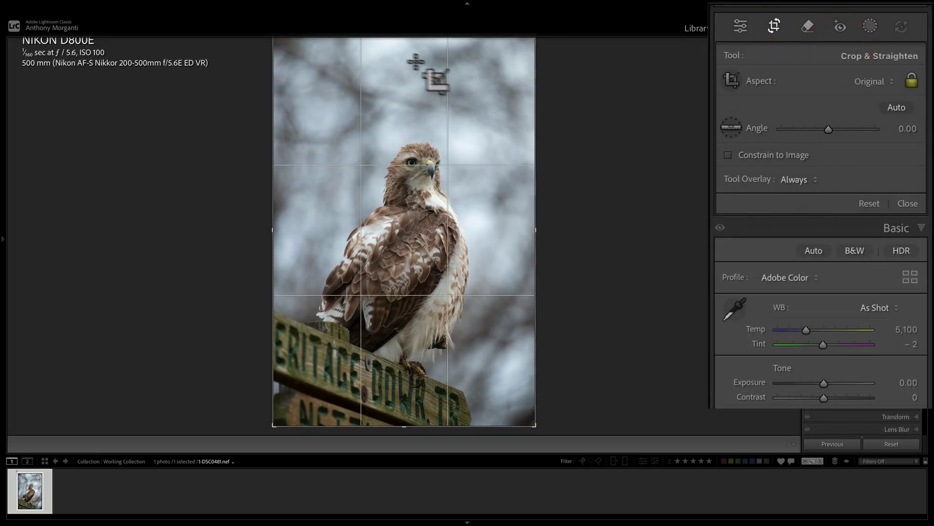
{"action": "left_click_drag", "start_coordinate": [268, 42], "coordinate": [298, 83]}
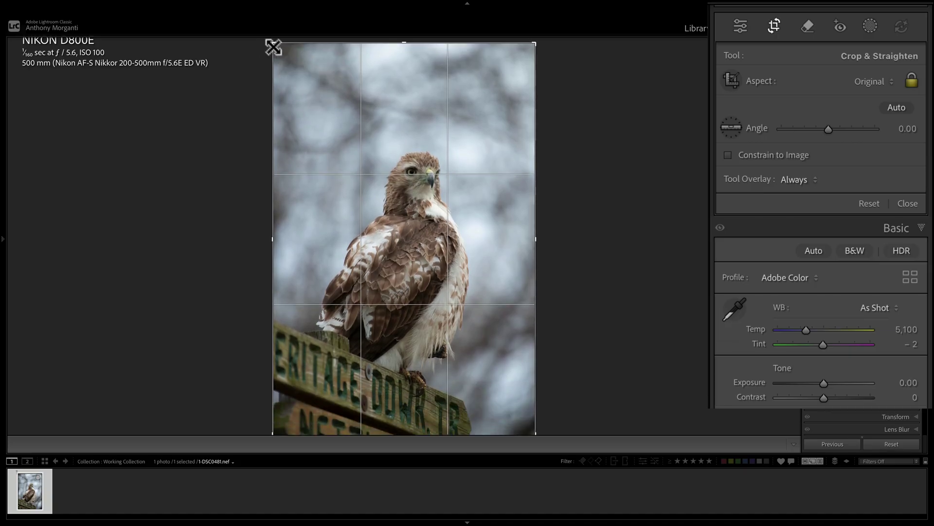
{"action": "left_click_drag", "start_coordinate": [272, 45], "coordinate": [285, 57]}
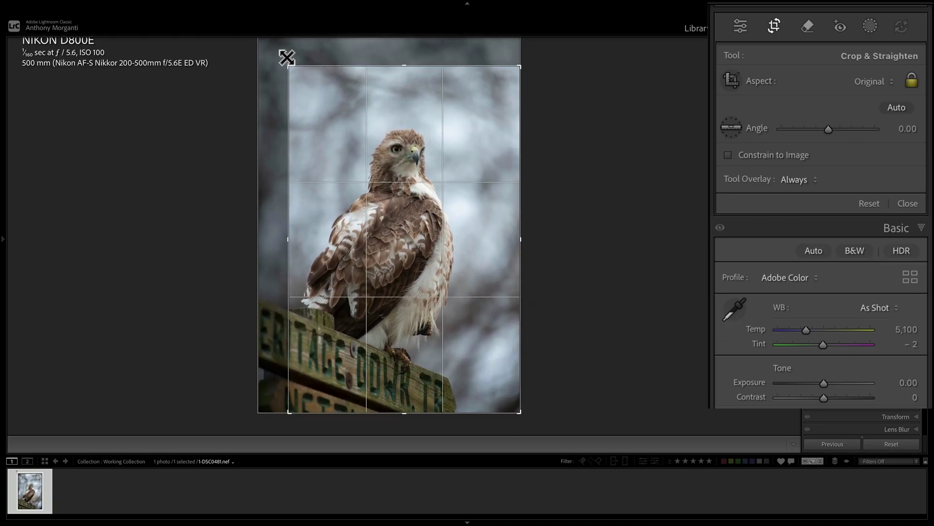
{"action": "mouse_move", "coordinate": [348, 170]}
{"action": "left_mouse_down"}
{"action": "mouse_move", "coordinate": [357, 188]}
{"action": "mouse_move", "coordinate": [352, 178]}
{"action": "left_mouse_up"}
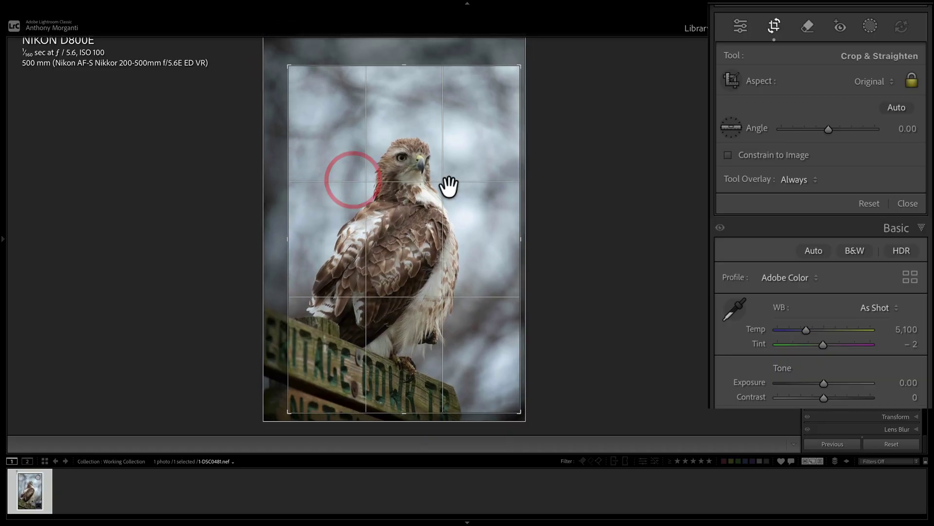
{"action": "left_click", "coordinate": [776, 29]}
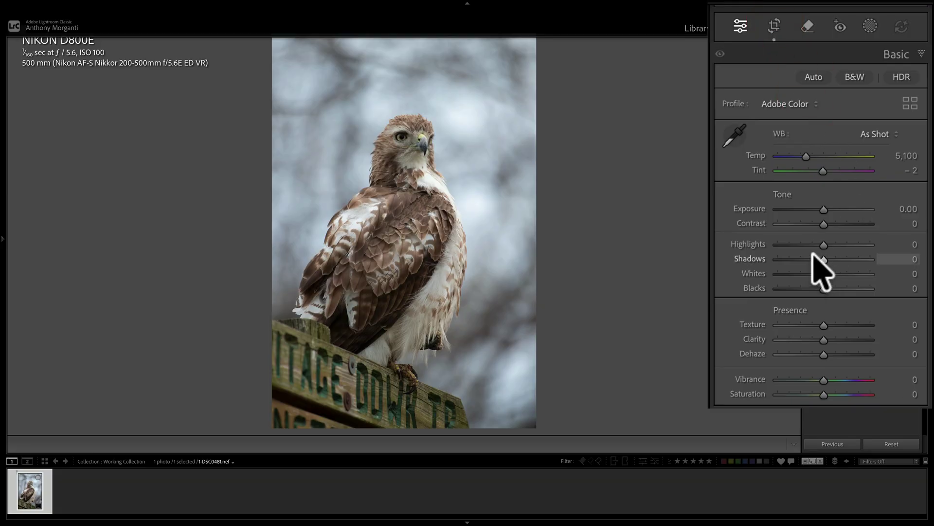
In the Basic panel, set Highlights −46, Shadows +41, Whites +22 and Blacks −28 while watching clipping.
{"action": "mouse_move", "coordinate": [812, 255]}
{"action": "left_mouse_down"}
{"action": "mouse_move", "coordinate": [843, 260]}
{"action": "mouse_move", "coordinate": [802, 244]}
{"action": "left_mouse_up"}
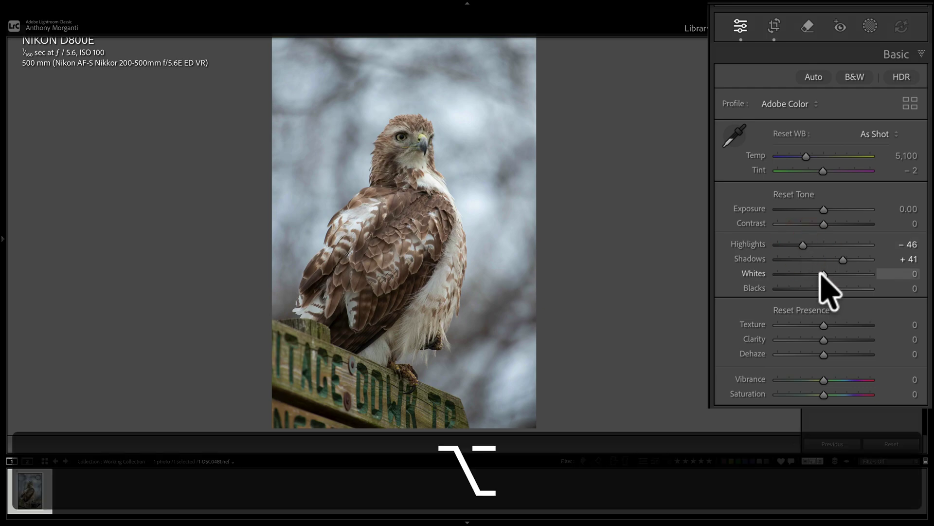
{"action": "left_click", "coordinate": [822, 274], "text": "alt"}
{"action": "left_click_drag", "start_coordinate": [822, 274], "coordinate": [809, 288]}
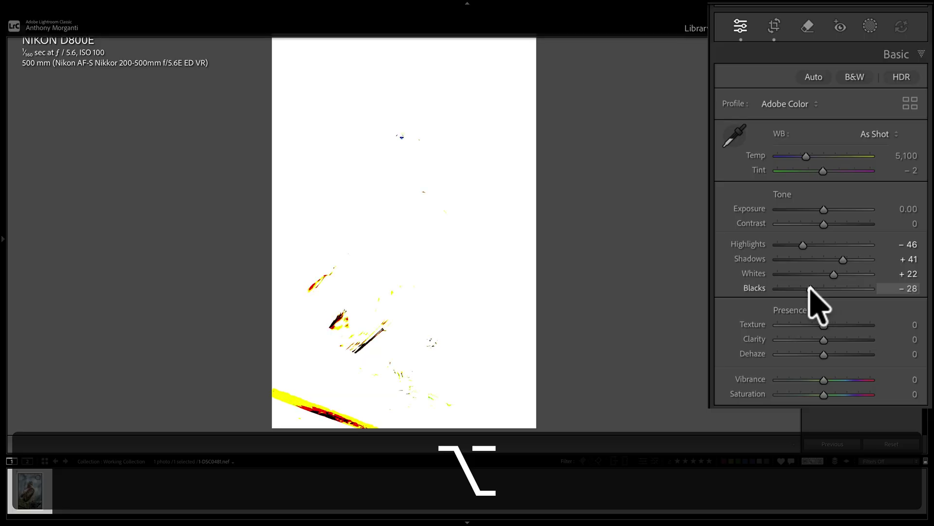
{"action": "left_click_drag", "start_coordinate": [809, 287], "coordinate": [808, 287]}
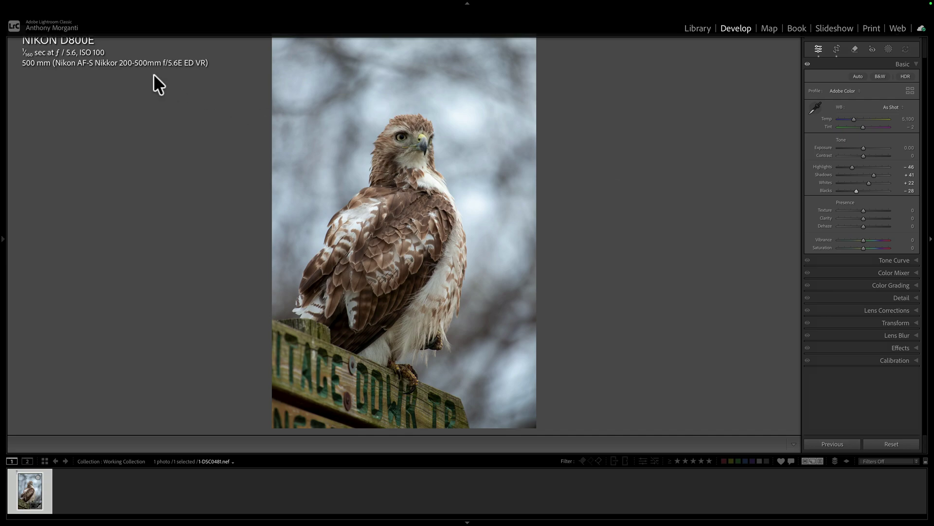
Send the hawk photo to ON1 Effects 2025 as a Smart Photo PSD copy with Lightroom settings.
{"action": "mouse_move", "coordinate": [100, 5]}
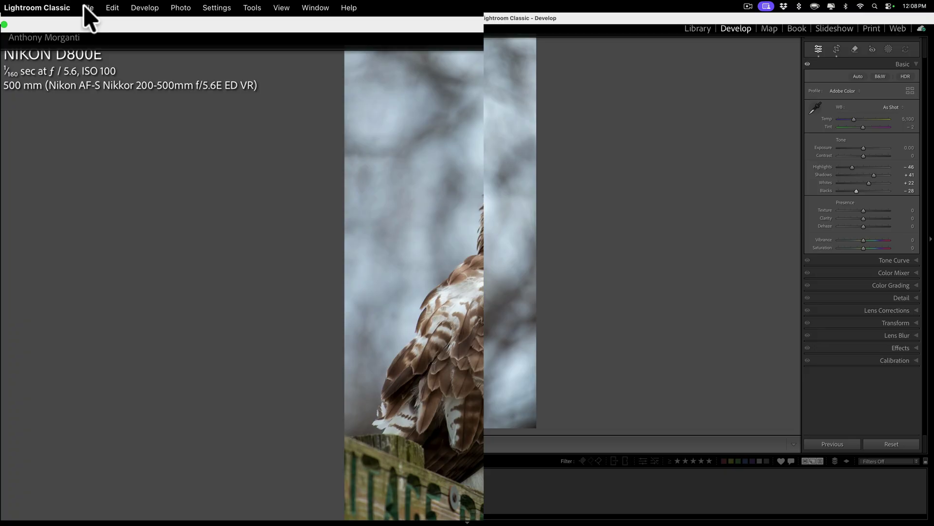
{"action": "left_click", "coordinate": [86, 7]}
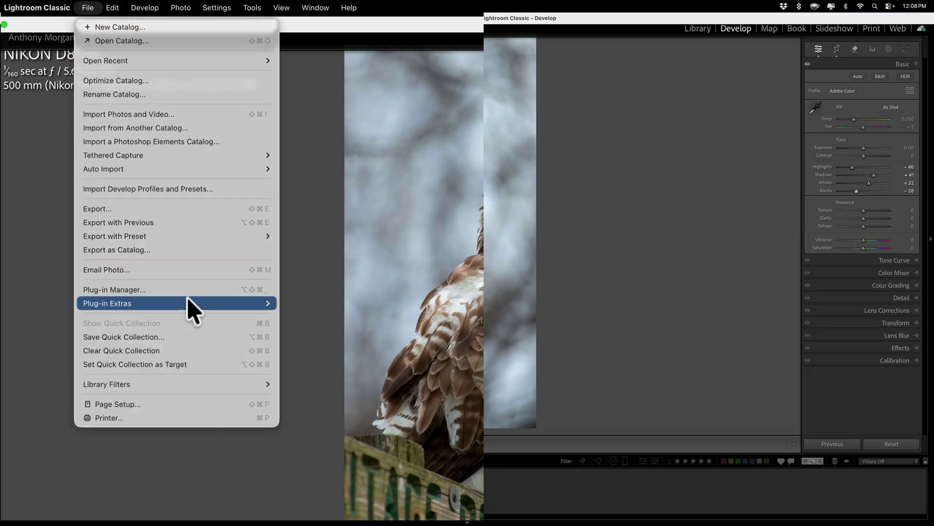
{"action": "mouse_move", "coordinate": [191, 310]}
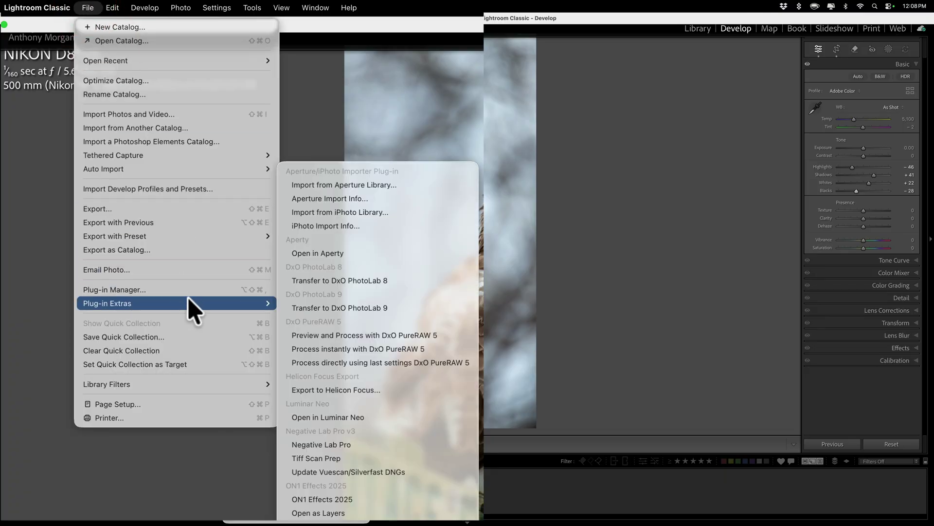
{"action": "left_click", "coordinate": [331, 499]}
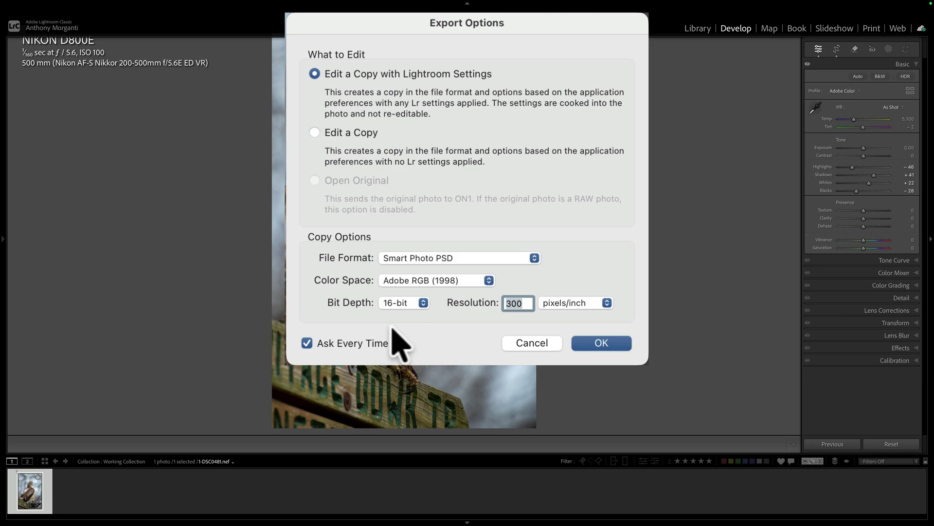
{"action": "left_click", "coordinate": [460, 266]}
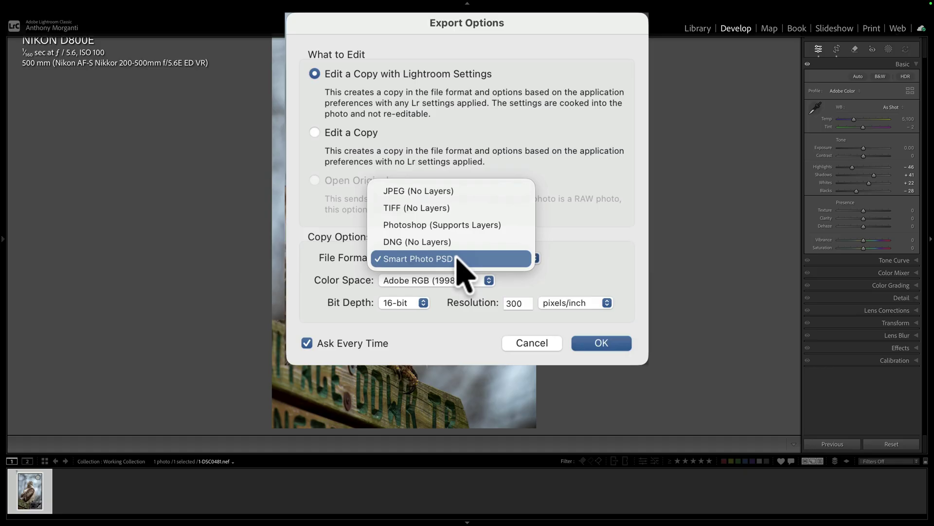
{"action": "left_click", "coordinate": [457, 259]}
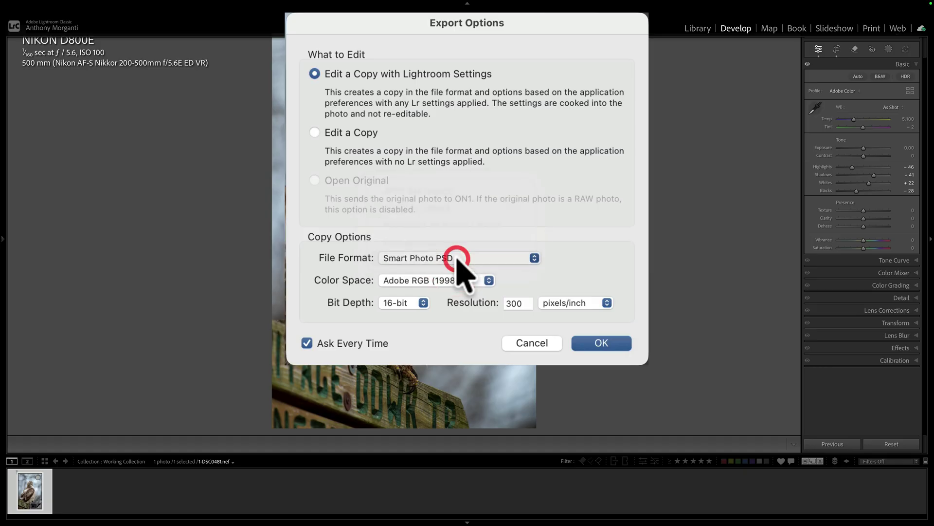
Confirm the export so the hawk opens in ON1 Effects as 1-DSC0481 Smart Photo.psd, then show the Filters list.
{"action": "left_click", "coordinate": [596, 343]}
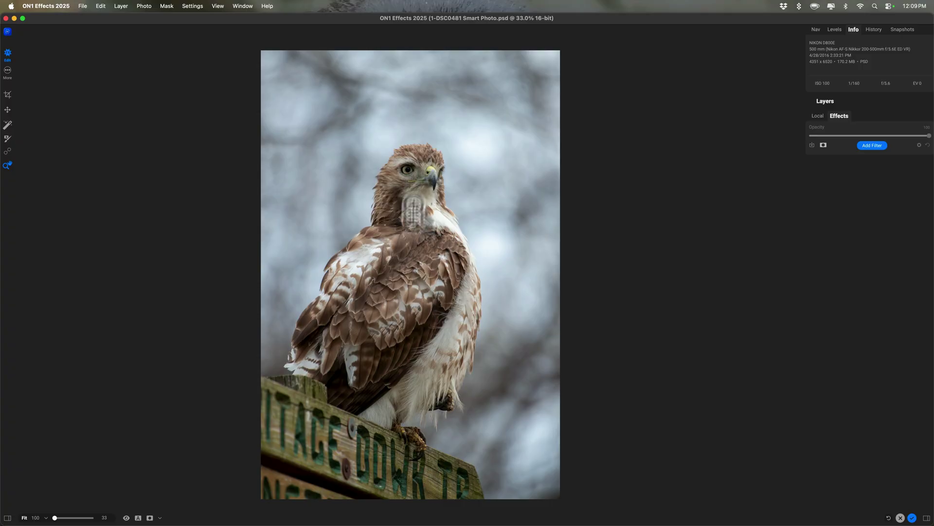
{"action": "left_click", "coordinate": [872, 145]}
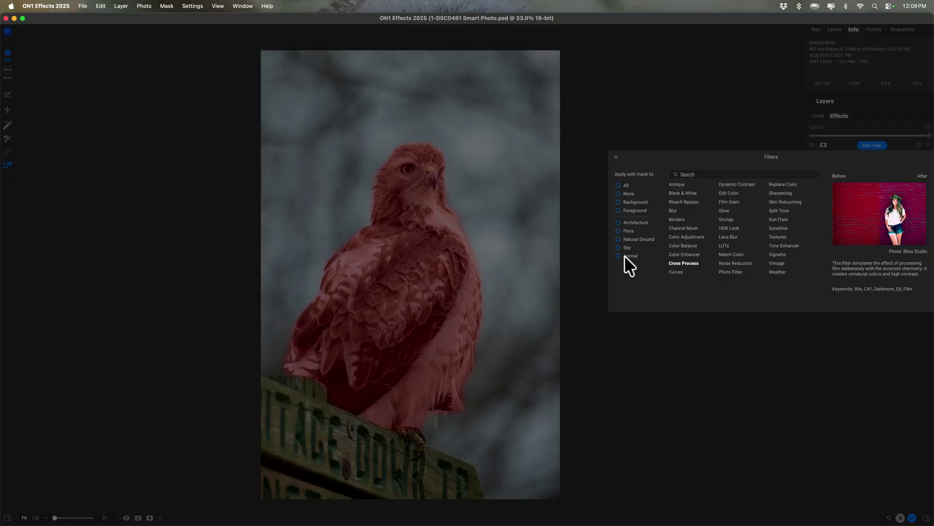
Add a Dynamic Contrast filter masked to the Animal and adjust its Small detail slider.
{"action": "left_click", "coordinate": [618, 255]}
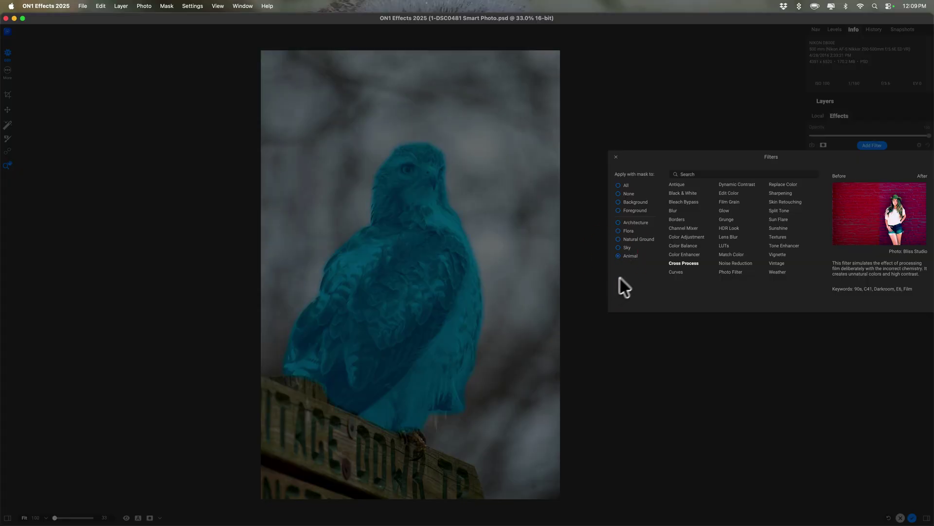
{"action": "left_click", "coordinate": [725, 183]}
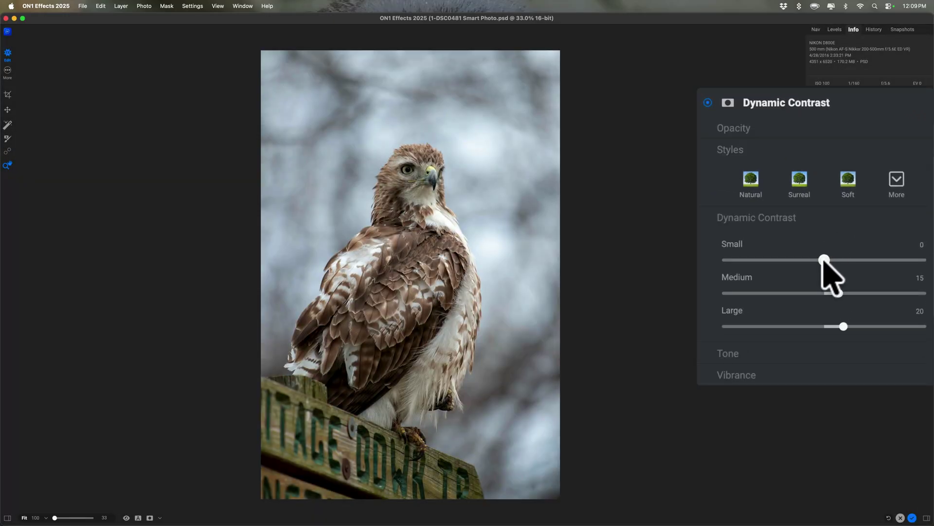
{"action": "mouse_move", "coordinate": [824, 259]}
{"action": "left_mouse_down"}
{"action": "mouse_move", "coordinate": [922, 259]}
{"action": "mouse_move", "coordinate": [728, 260]}
{"action": "mouse_move", "coordinate": [889, 262]}
{"action": "mouse_move", "coordinate": [832, 262]}
{"action": "left_mouse_up"}
{"action": "left_click", "coordinate": [837, 293]}
Toggle Dynamic Contrast off and back on twice to compare before and after.
{"action": "left_click", "coordinate": [811, 164]}
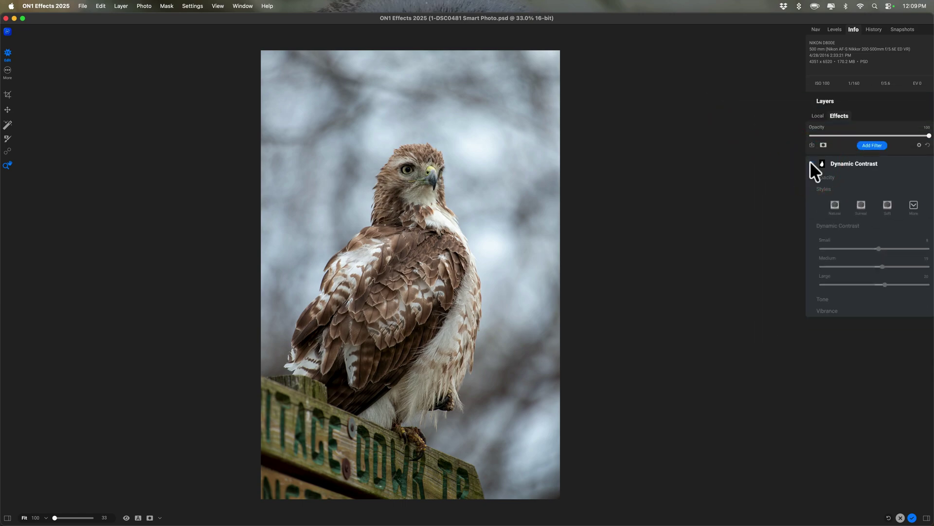
{"action": "left_click", "coordinate": [810, 164]}
{"action": "left_click", "coordinate": [810, 164]}
{"action": "left_click", "coordinate": [810, 164]}
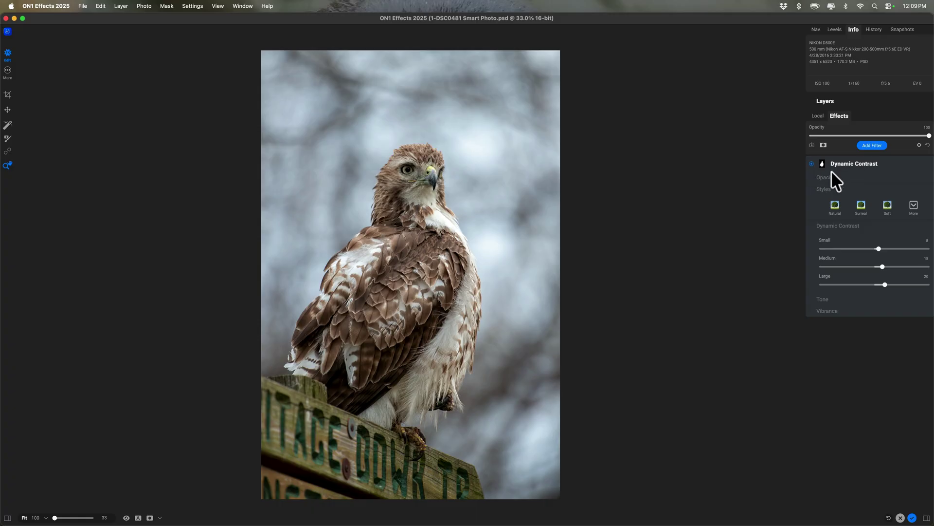
Add a Color Enhancer filter with the Animal mask, above Dynamic Contrast.
{"action": "left_click", "coordinate": [862, 139]}
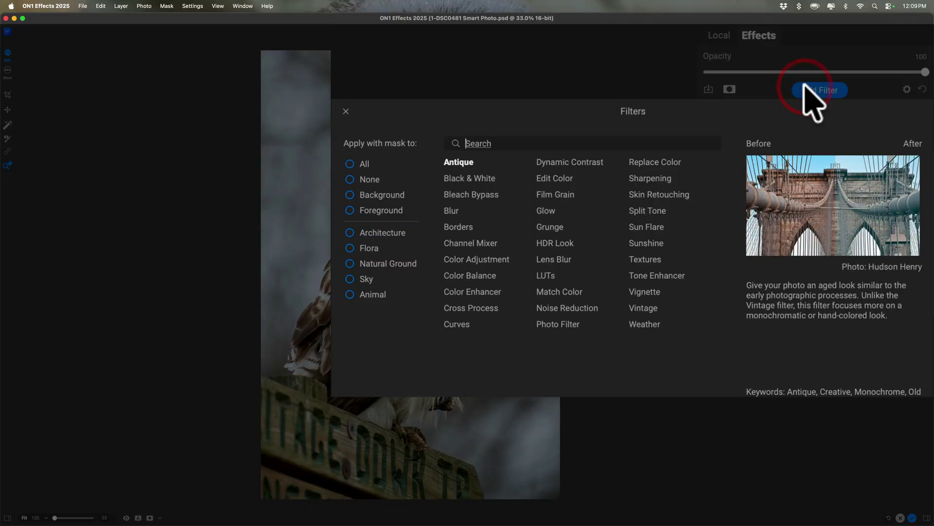
{"action": "left_click", "coordinate": [365, 293]}
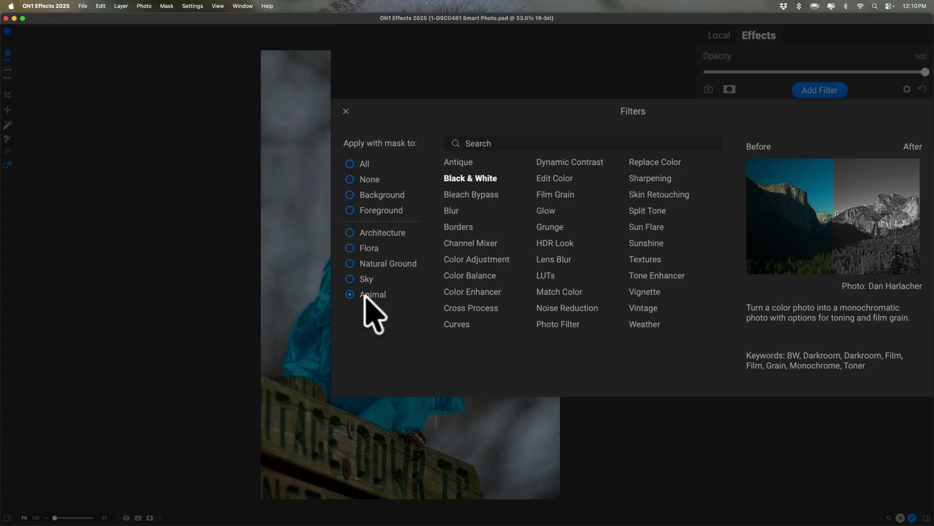
{"action": "left_click", "coordinate": [465, 290]}
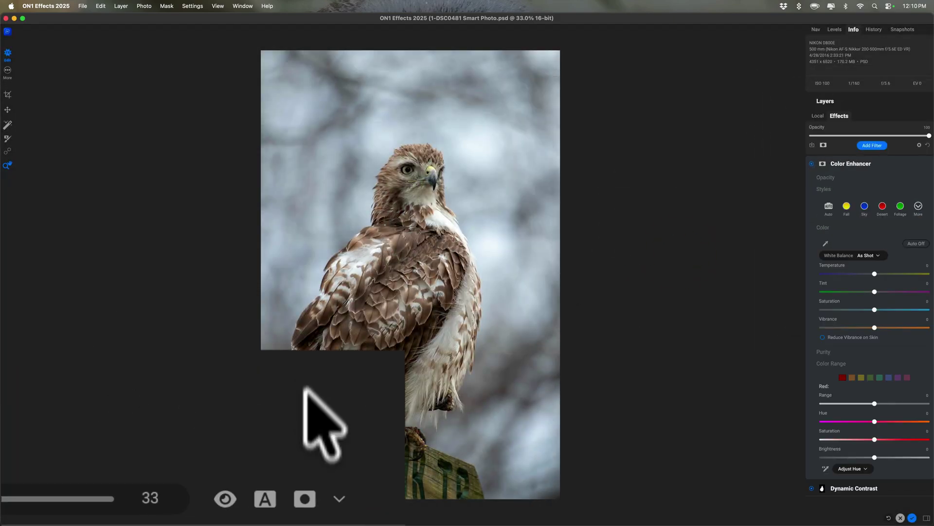
Display the Color Enhancer's hawk mask as a Red Overlay instead of black and white.
{"action": "left_click", "coordinate": [304, 498]}
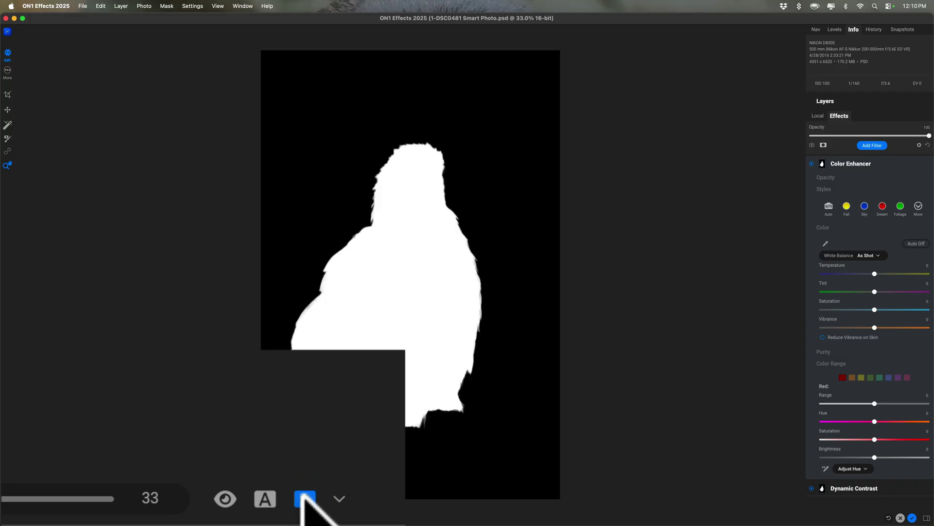
{"action": "left_click", "coordinate": [339, 496]}
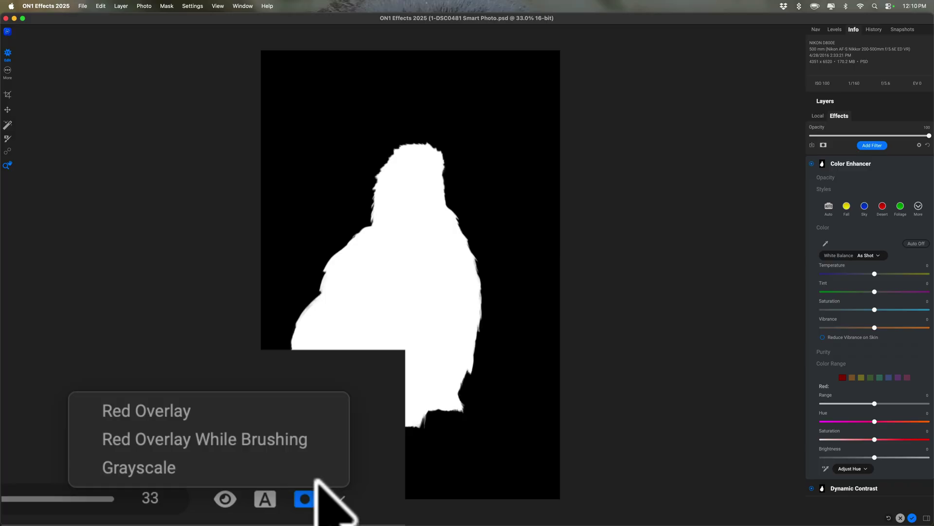
{"action": "left_click", "coordinate": [183, 411]}
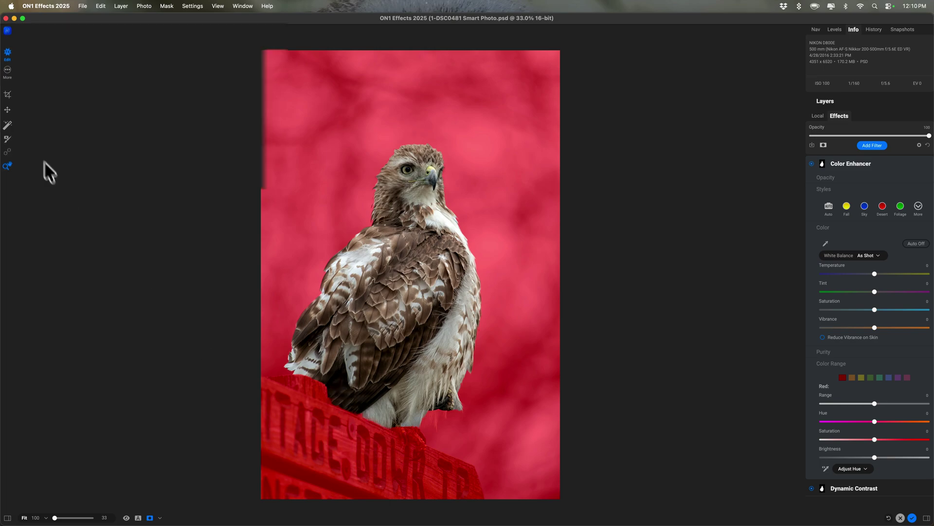
Paint the wooden sign into the Color Enhancer mask with the Masking Brush at about 73 opacity.
{"action": "left_click", "coordinate": [13, 211]}
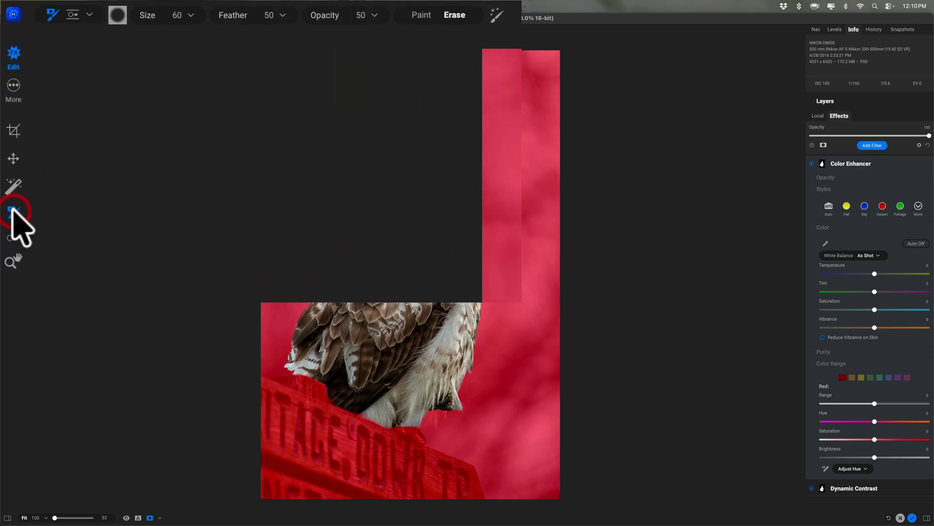
{"action": "left_click", "coordinate": [427, 14]}
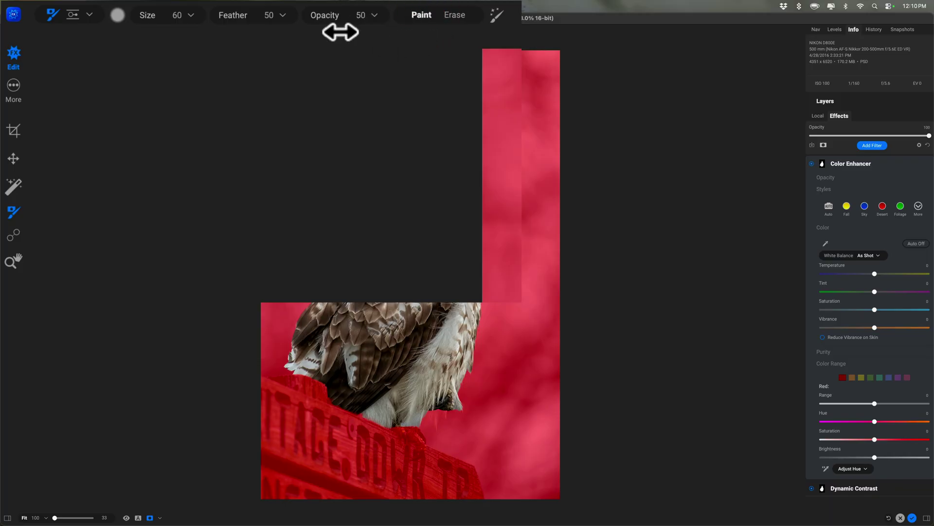
{"action": "left_click_drag", "start_coordinate": [338, 29], "coordinate": [478, 33]}
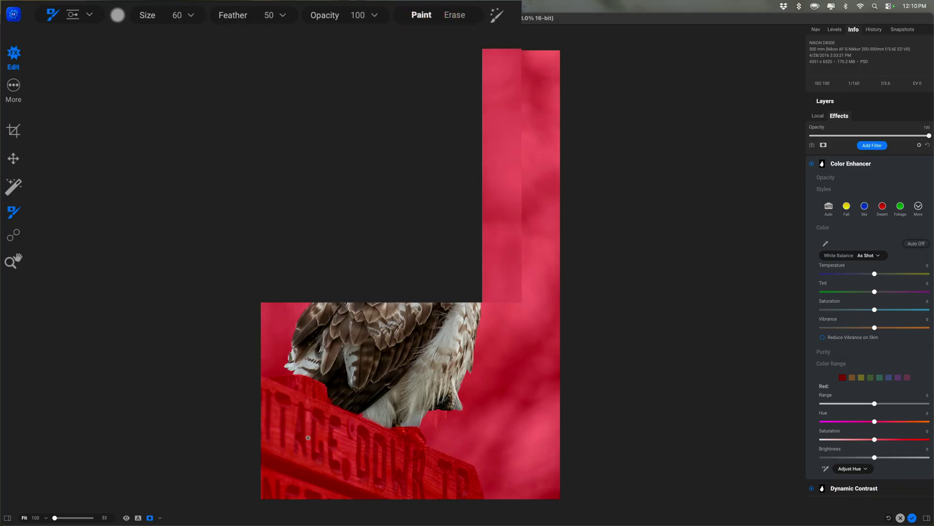
{"action": "key", "text": "bracketright"}
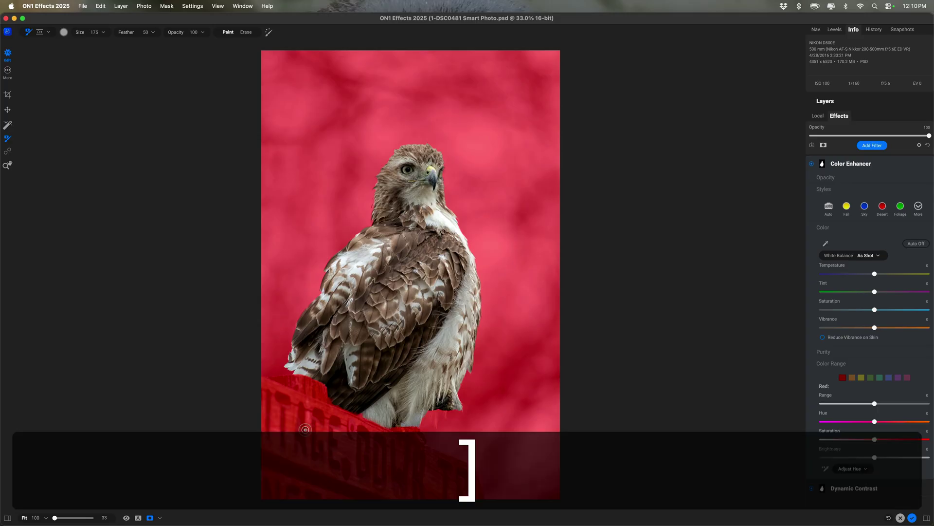
{"action": "key", "text": "bracketright"}
{"action": "key", "text": "bracketright"}
{"action": "key", "text": "bracketright"}
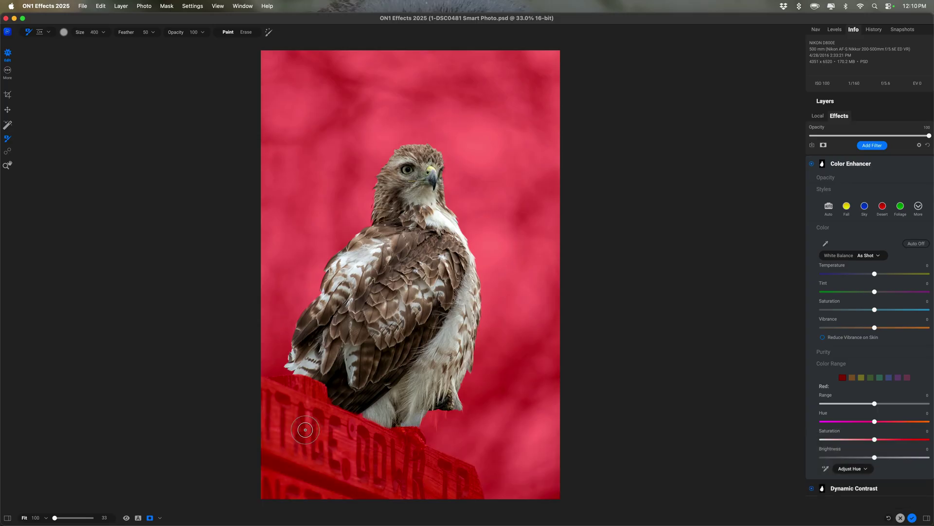
{"action": "mouse_move", "coordinate": [302, 429]}
{"action": "left_mouse_down"}
{"action": "mouse_move", "coordinate": [340, 442]}
{"action": "mouse_move", "coordinate": [338, 455]}
{"action": "mouse_move", "coordinate": [271, 453]}
{"action": "mouse_move", "coordinate": [321, 481]}
{"action": "mouse_move", "coordinate": [266, 482]}
{"action": "mouse_move", "coordinate": [404, 492]}
{"action": "mouse_move", "coordinate": [404, 479]}
{"action": "mouse_move", "coordinate": [372, 461]}
{"action": "mouse_move", "coordinate": [395, 451]}
{"action": "mouse_move", "coordinate": [397, 430]}
{"action": "mouse_move", "coordinate": [356, 430]}
{"action": "mouse_move", "coordinate": [348, 443]}
{"action": "mouse_move", "coordinate": [307, 405]}
{"action": "mouse_move", "coordinate": [293, 420]}
{"action": "mouse_move", "coordinate": [261, 417]}
{"action": "mouse_move", "coordinate": [292, 417]}
{"action": "mouse_move", "coordinate": [263, 403]}
{"action": "mouse_move", "coordinate": [444, 491]}
{"action": "left_mouse_up"}
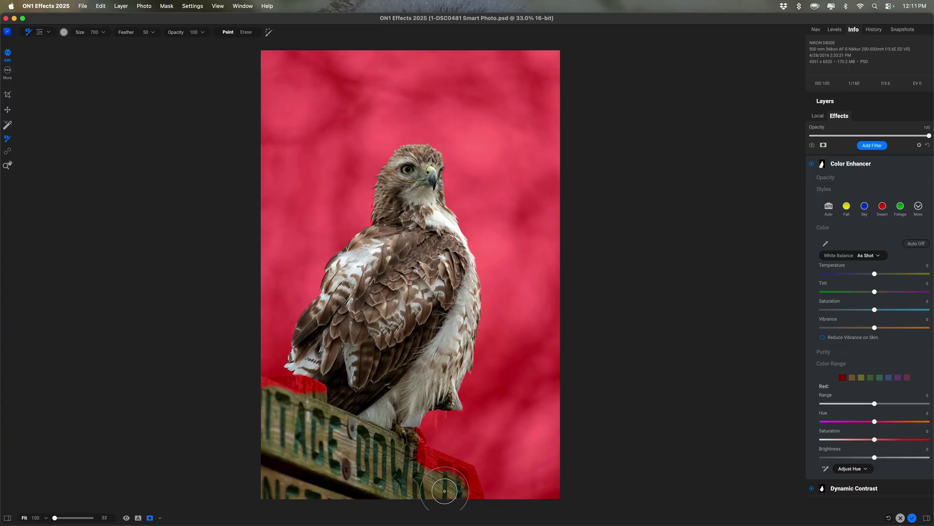
{"action": "key", "text": "bracketleft"}
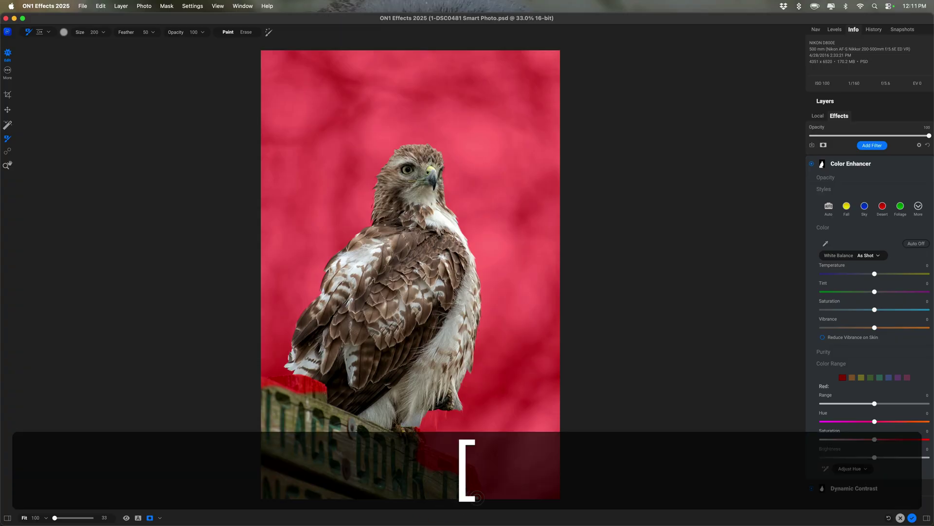
{"action": "mouse_move", "coordinate": [467, 470]}
{"action": "left_mouse_down"}
{"action": "mouse_move", "coordinate": [411, 449]}
{"action": "mouse_move", "coordinate": [464, 475]}
{"action": "left_mouse_up"}
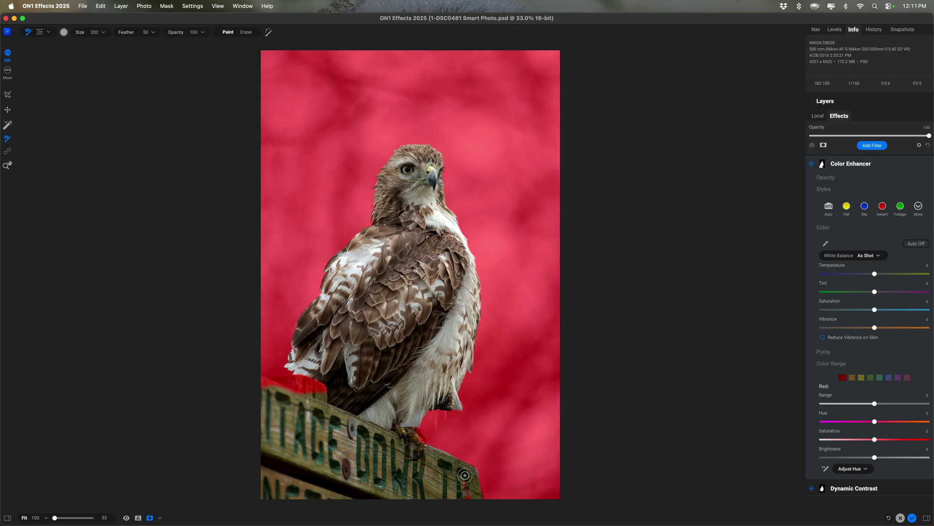
Refine the mask around the hawk's talons and the sign's top edge using Perfect Brush.
{"action": "left_click", "coordinate": [268, 32]}
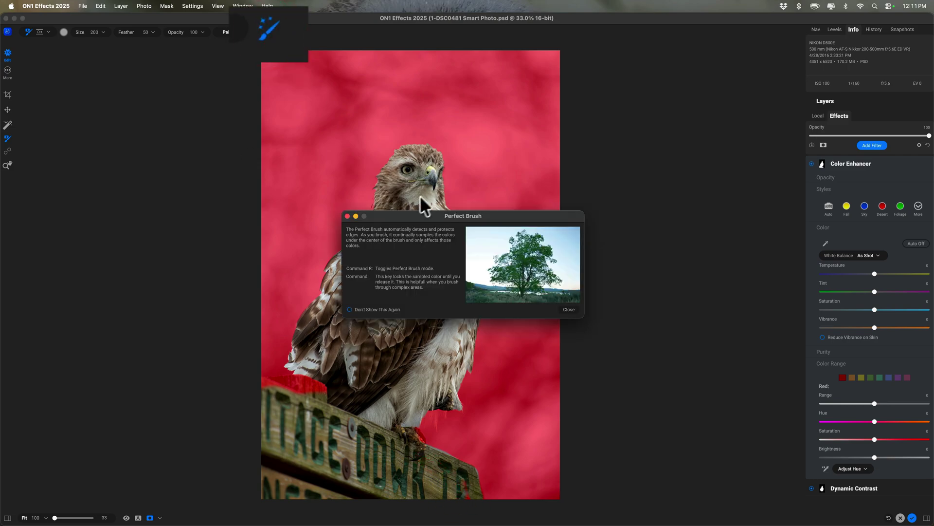
{"action": "left_click", "coordinate": [569, 309]}
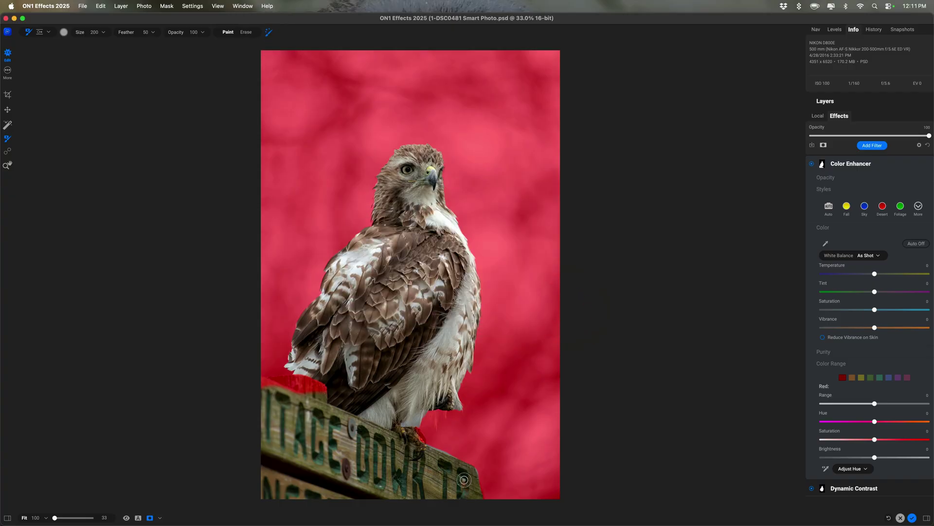
{"action": "left_click", "coordinate": [416, 431]}
{"action": "mouse_move", "coordinate": [307, 383]}
{"action": "left_mouse_down"}
{"action": "mouse_move", "coordinate": [321, 377]}
{"action": "mouse_move", "coordinate": [280, 379]}
{"action": "left_mouse_up"}
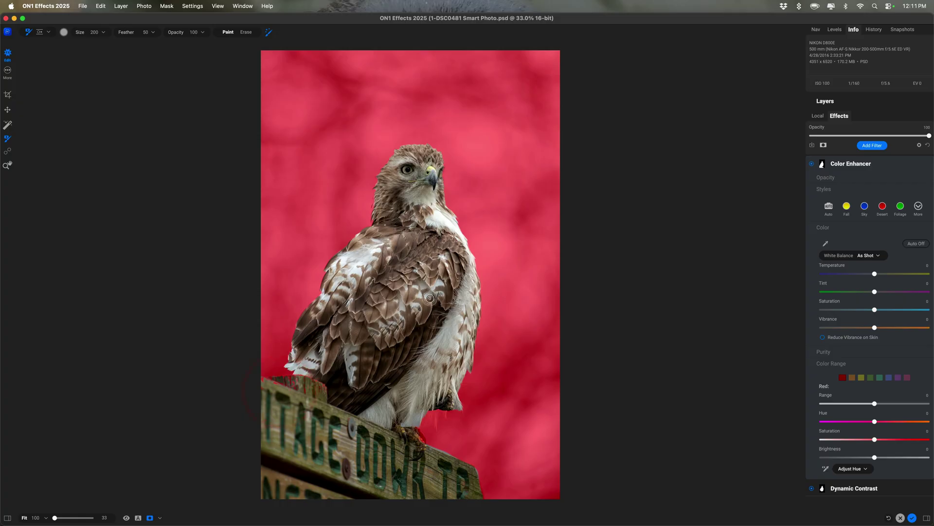
Hide the mask overlay and raise Color Enhancer Saturation to 10.
{"action": "left_click", "coordinate": [150, 518]}
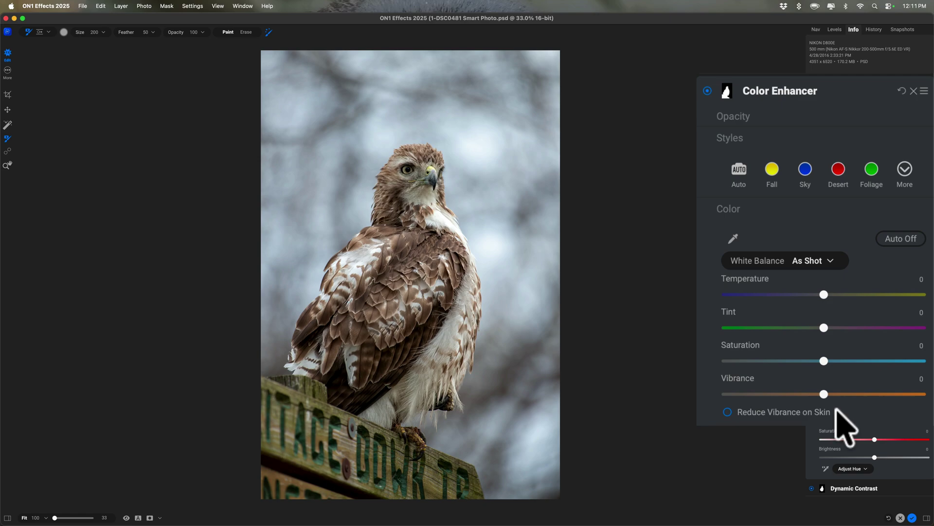
{"action": "left_click_drag", "start_coordinate": [823, 361], "coordinate": [845, 360]}
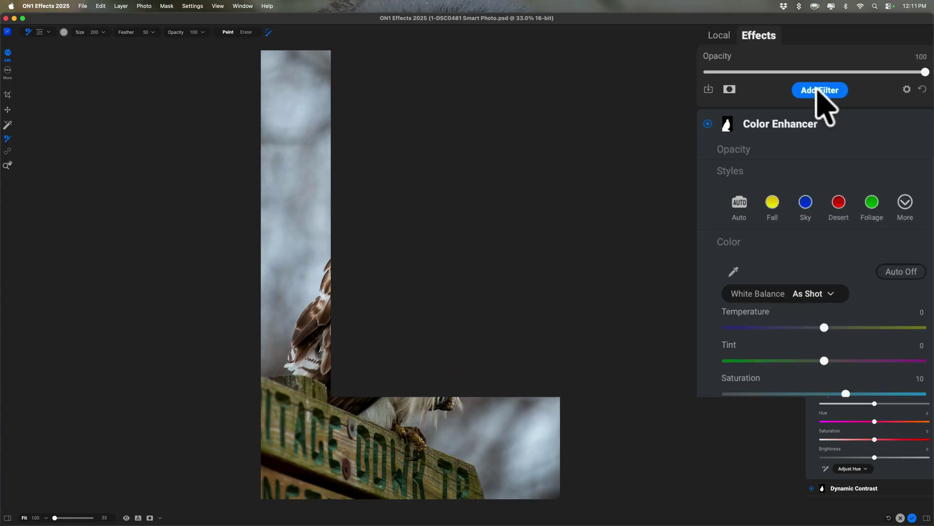
Add a Tone Enhancer filter masked to the Background.
{"action": "left_click", "coordinate": [819, 91]}
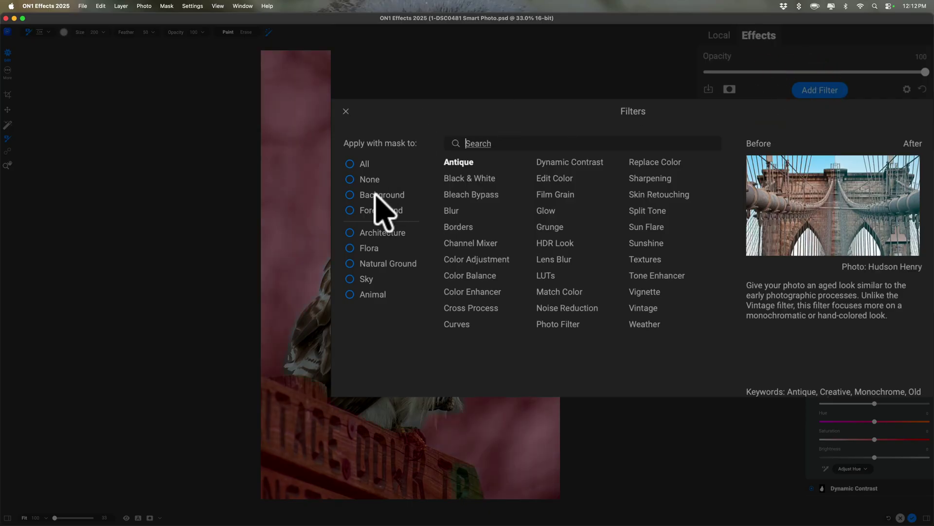
{"action": "left_click", "coordinate": [351, 194]}
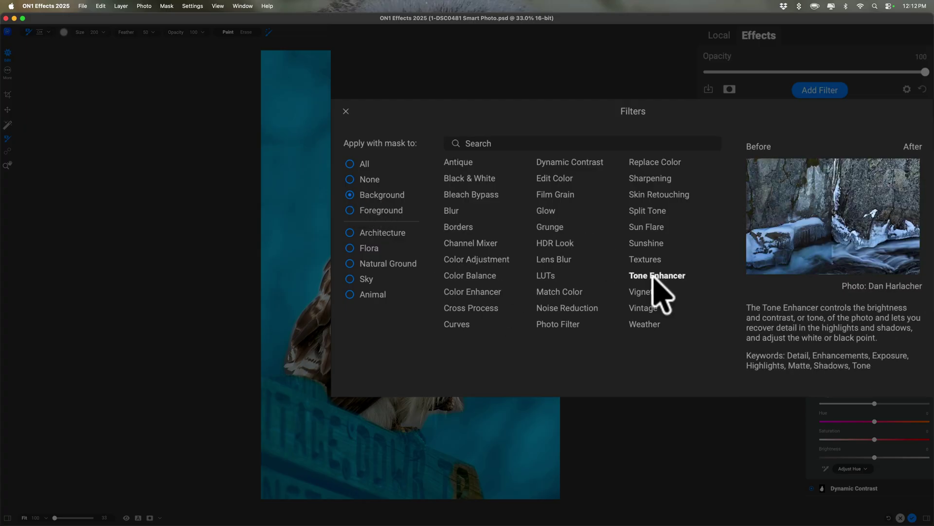
{"action": "key", "text": "Escape"}
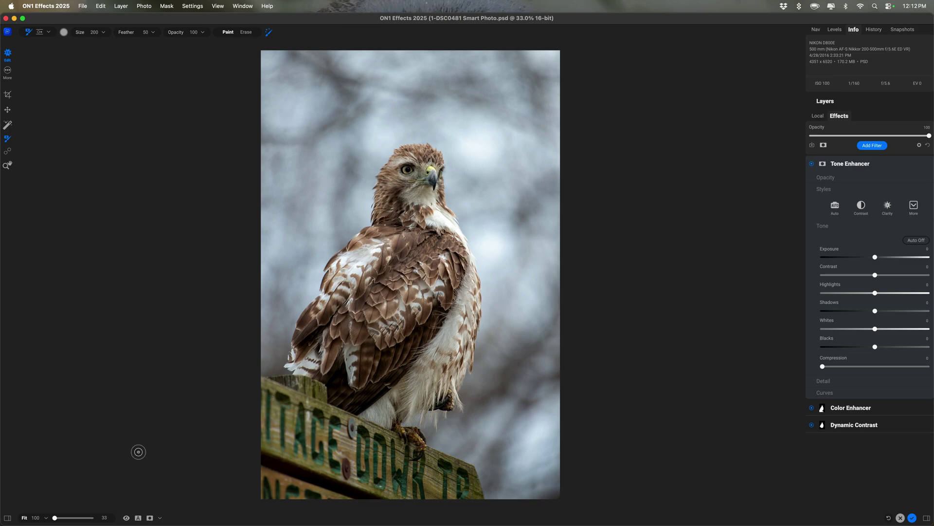
Erase the Tone Enhancer mask off the sign's lower-right corner, viewing it as an overlay.
{"action": "left_click", "coordinate": [150, 517]}
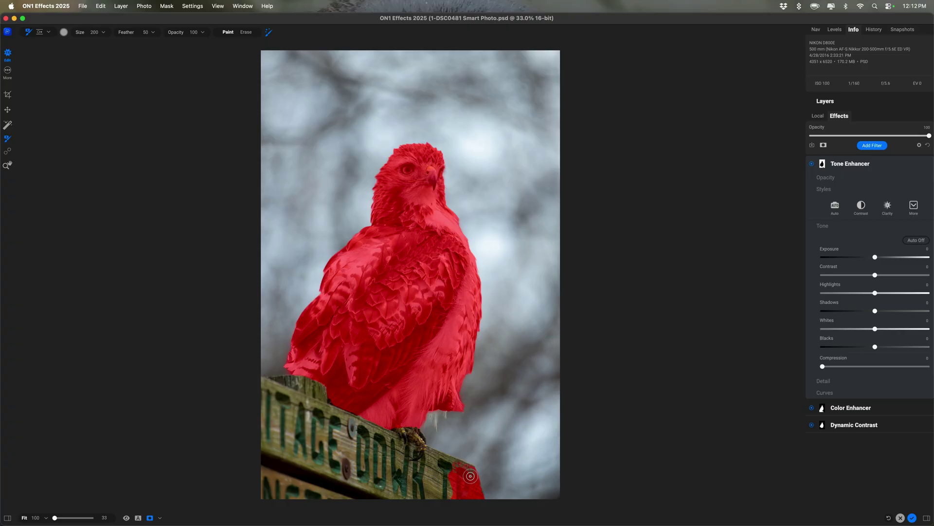
{"action": "left_click", "coordinate": [246, 32]}
{"action": "left_click", "coordinate": [469, 483]}
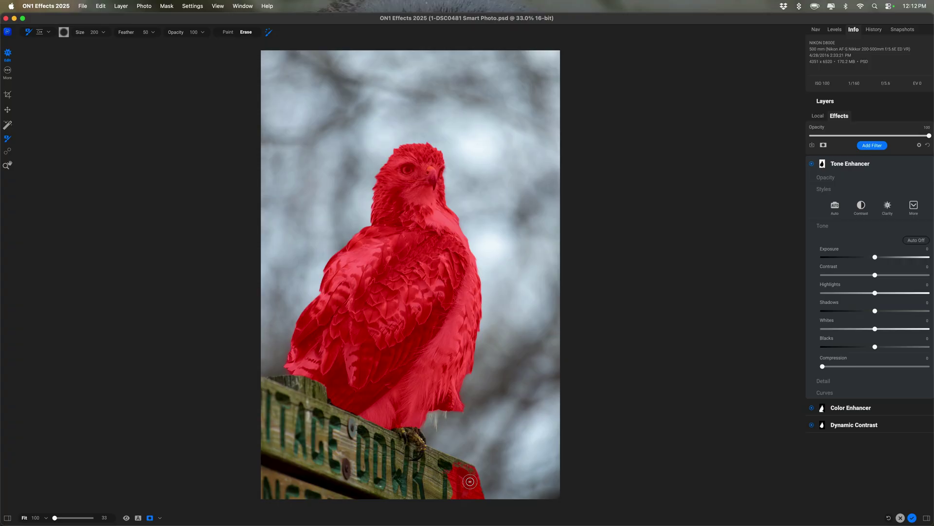
{"action": "left_click", "coordinate": [270, 32]}
{"action": "left_click", "coordinate": [228, 33]}
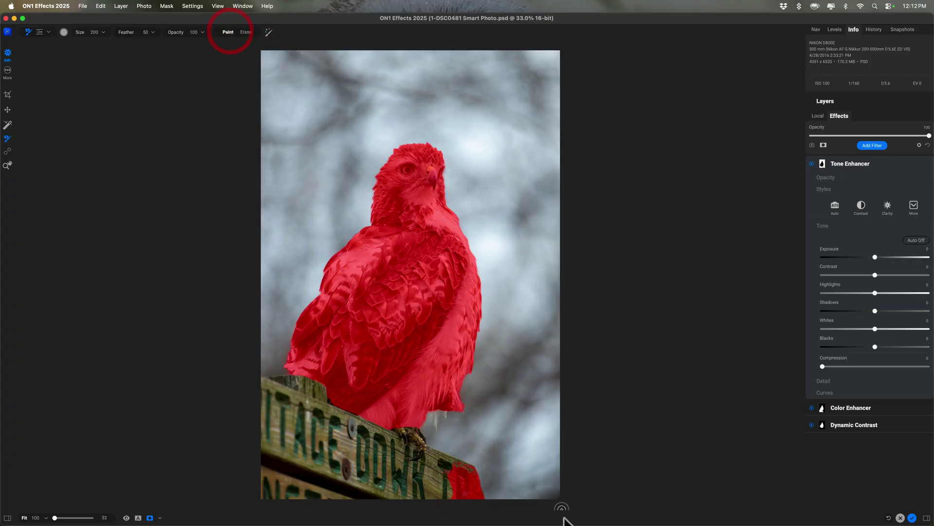
{"action": "left_click_drag", "start_coordinate": [453, 470], "coordinate": [448, 495]}
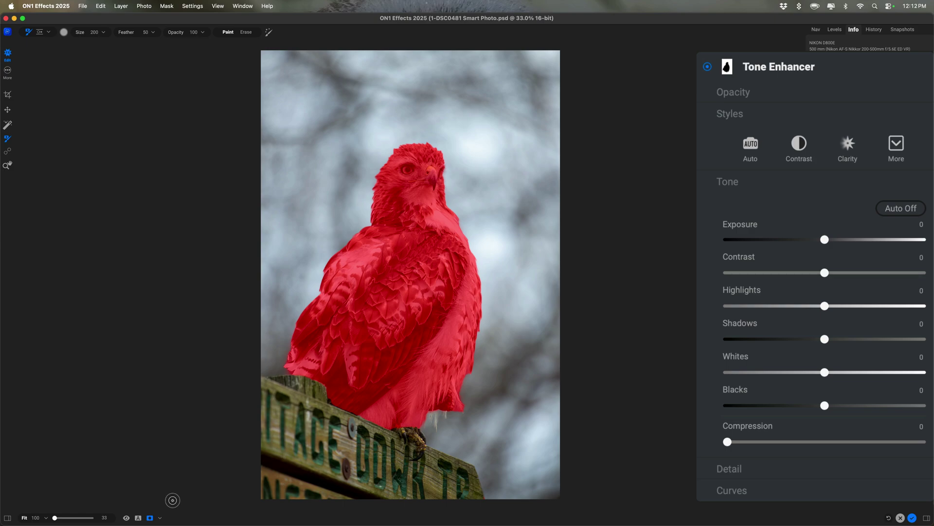
Darken the background with Exposure -0.5, Highlights -22 and Whites -16.
{"action": "left_click", "coordinate": [150, 518]}
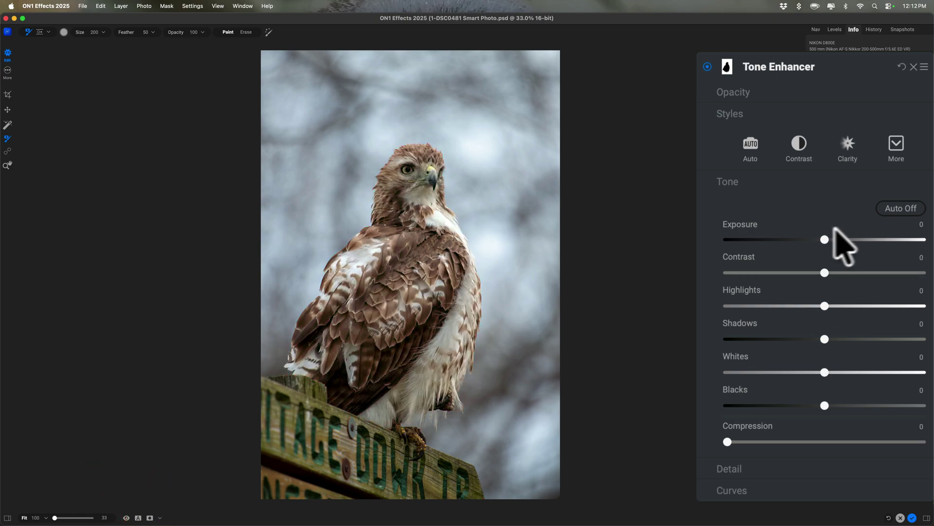
{"action": "left_click_drag", "start_coordinate": [824, 238], "coordinate": [814, 237]}
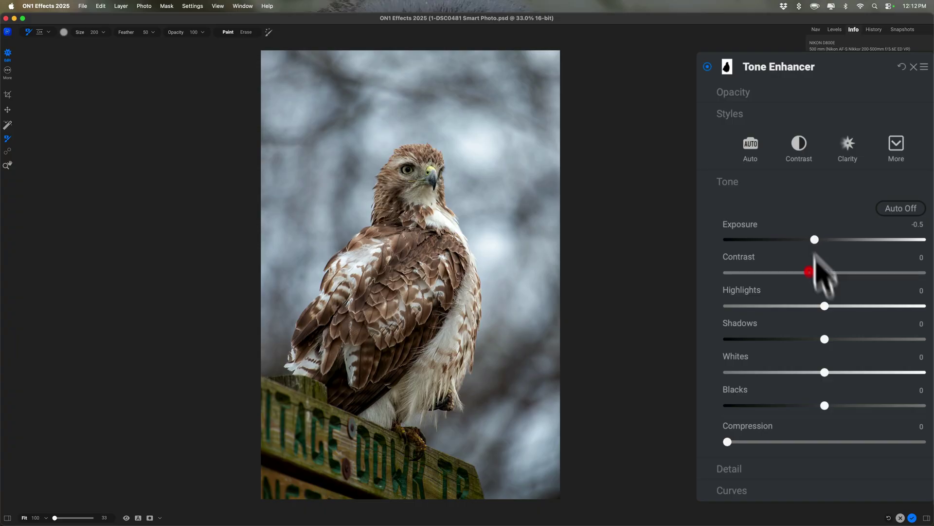
{"action": "left_click_drag", "start_coordinate": [825, 306], "coordinate": [778, 305]}
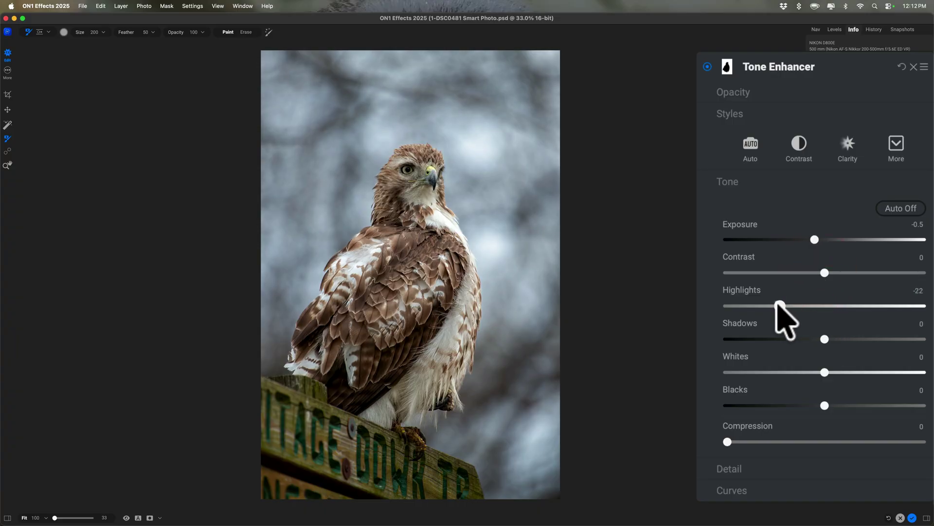
{"action": "left_click_drag", "start_coordinate": [813, 373], "coordinate": [787, 371]}
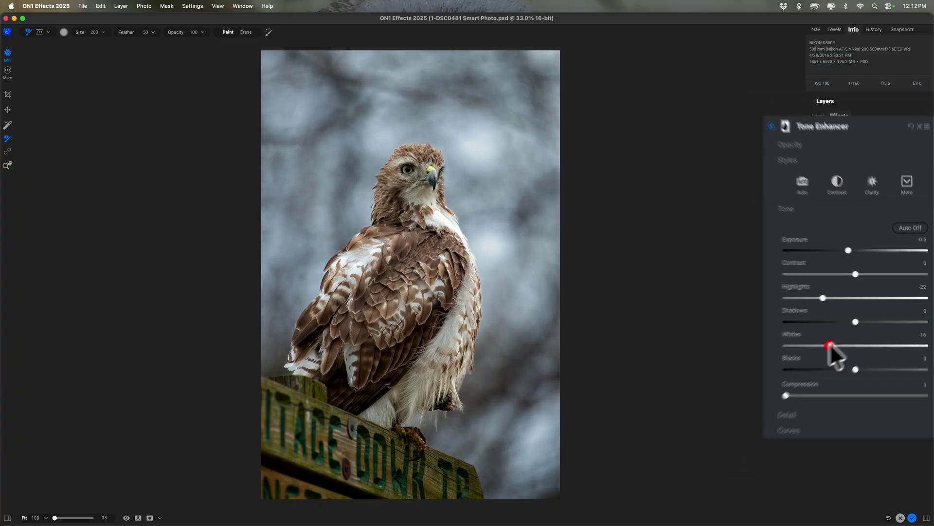
{"action": "left_click", "coordinate": [823, 90]}
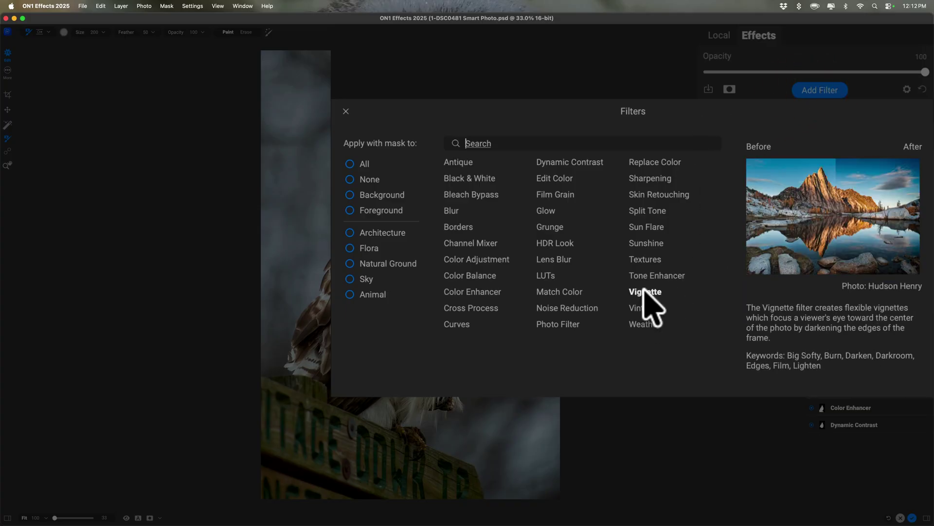
Add a Strong-style Vignette filter with Brightness -41 and Size 43.
{"action": "left_click", "coordinate": [644, 292]}
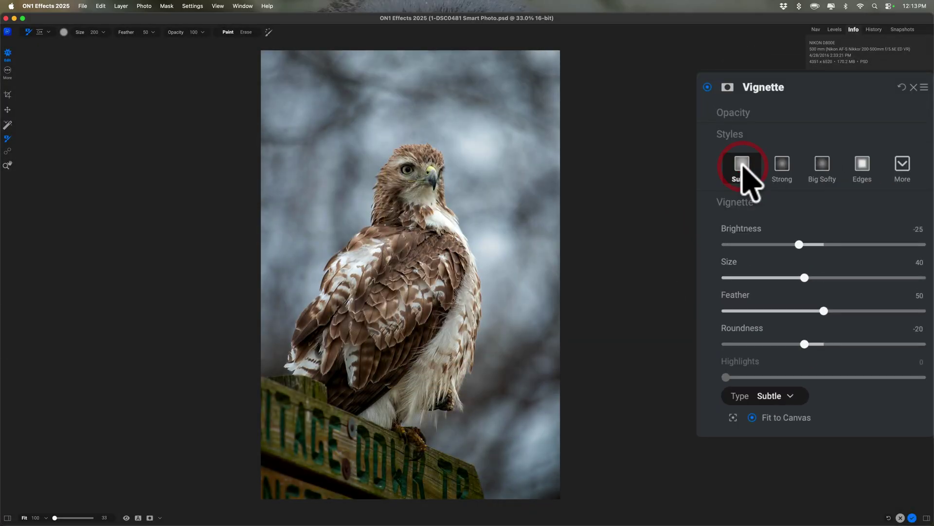
{"action": "left_click", "coordinate": [780, 165]}
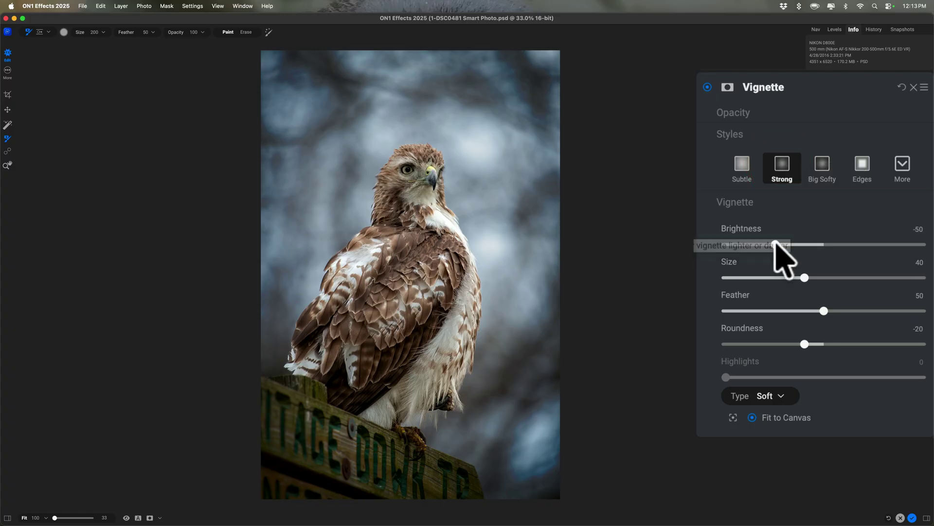
{"action": "left_click_drag", "start_coordinate": [776, 243], "coordinate": [783, 244]}
{"action": "left_click_drag", "start_coordinate": [805, 277], "coordinate": [813, 277]}
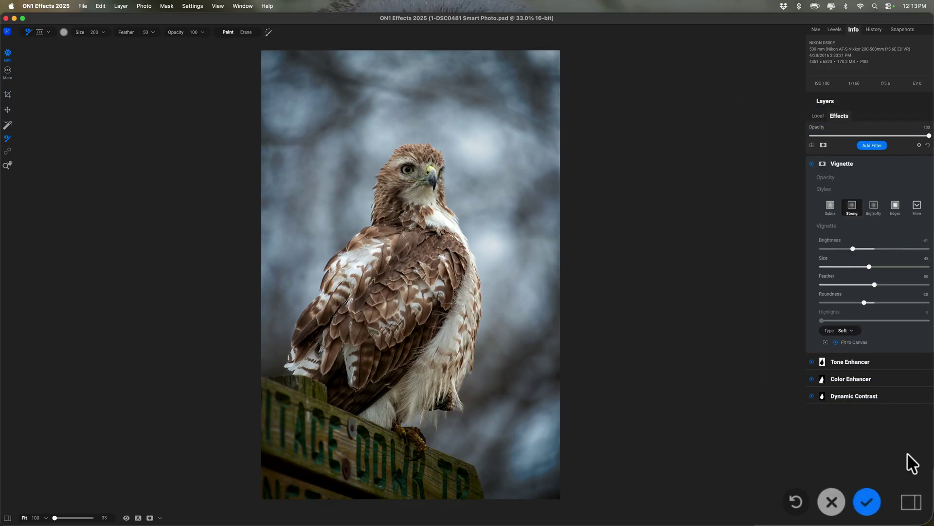
Apply the ON1 edits, then compare 1-DSC0481 Smart Photo.psd against the original NEF in the filmstrip.
{"action": "left_click", "coordinate": [881, 504]}
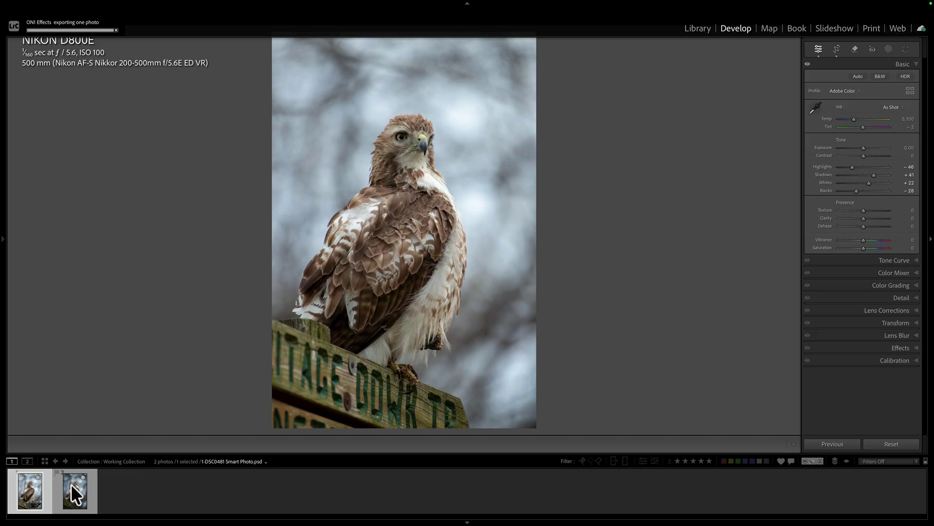
{"action": "left_click", "coordinate": [71, 484]}
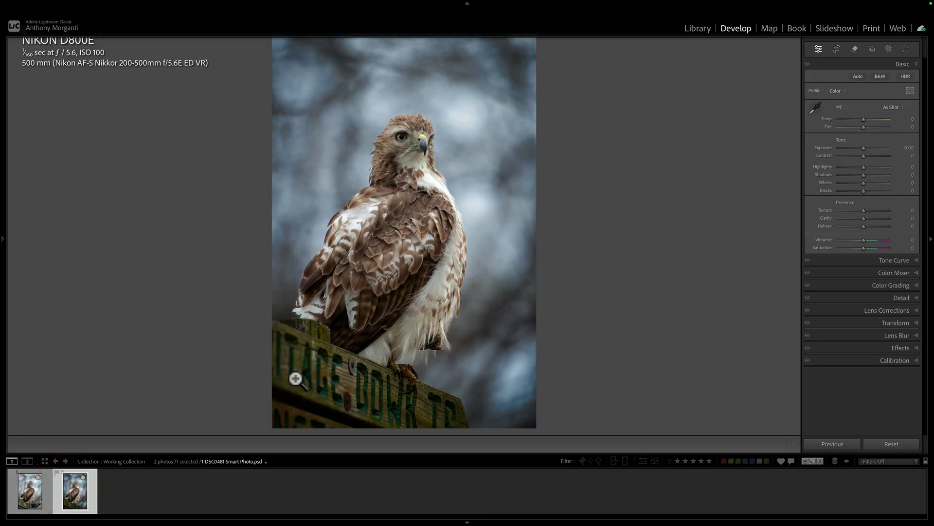
{"action": "left_click", "coordinate": [29, 482]}
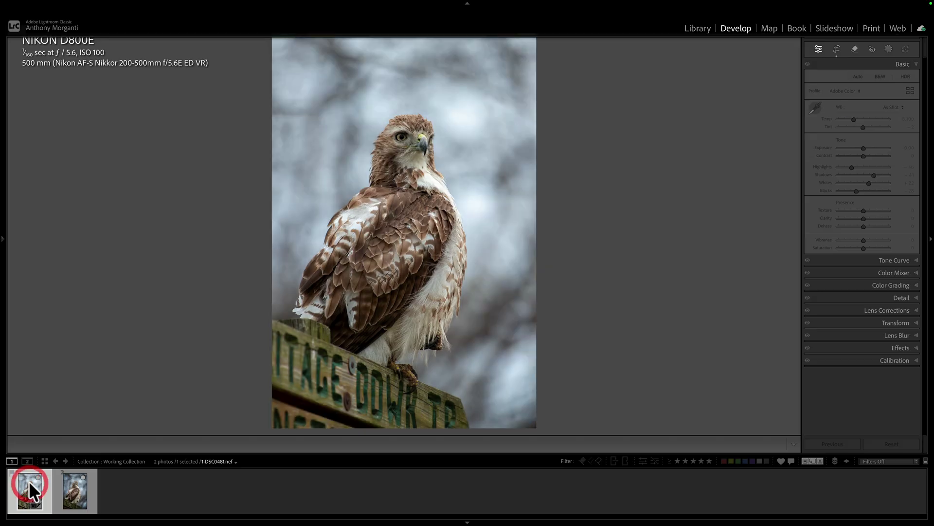
{"action": "left_click", "coordinate": [74, 492]}
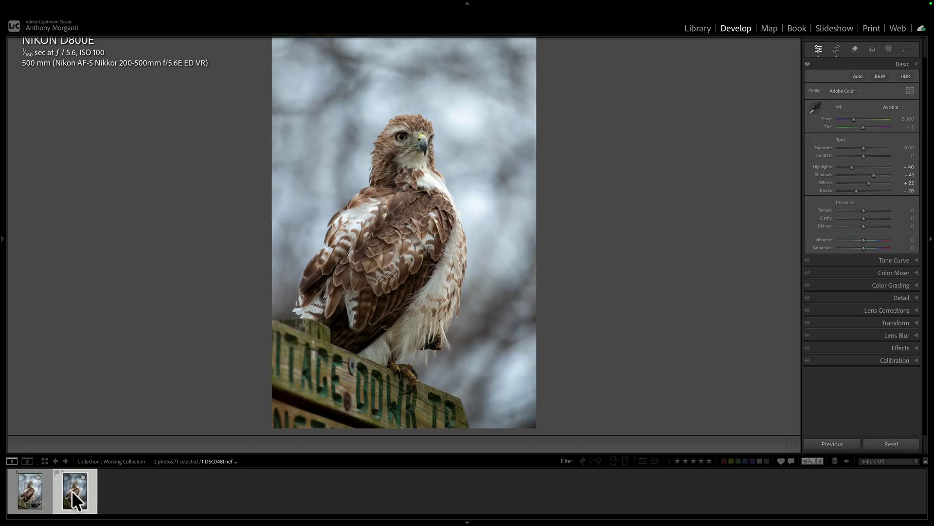